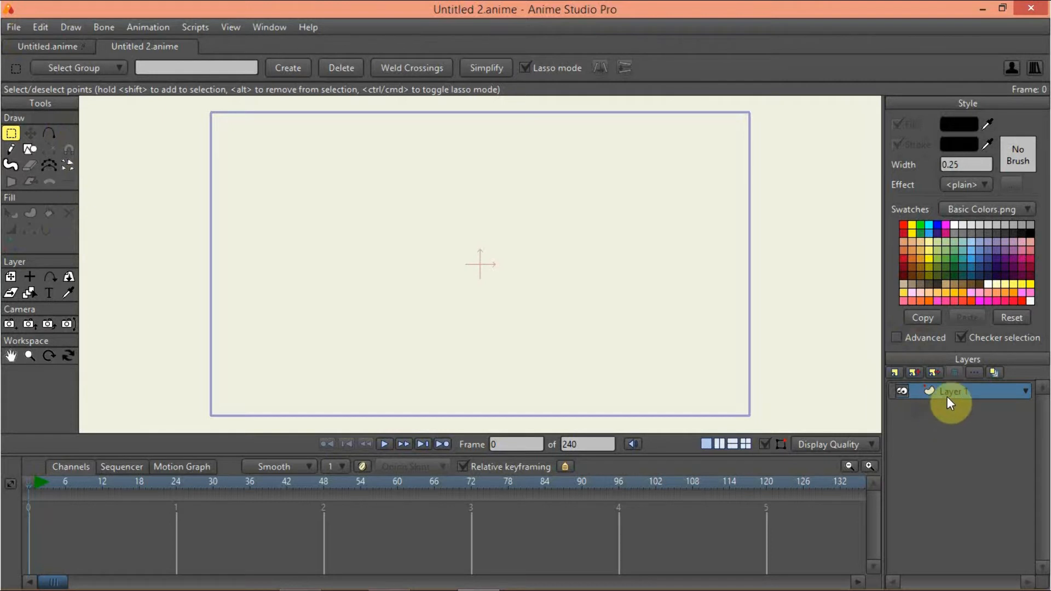
Rename Layer 1 as cube in its layer settings
double_click(950, 389)
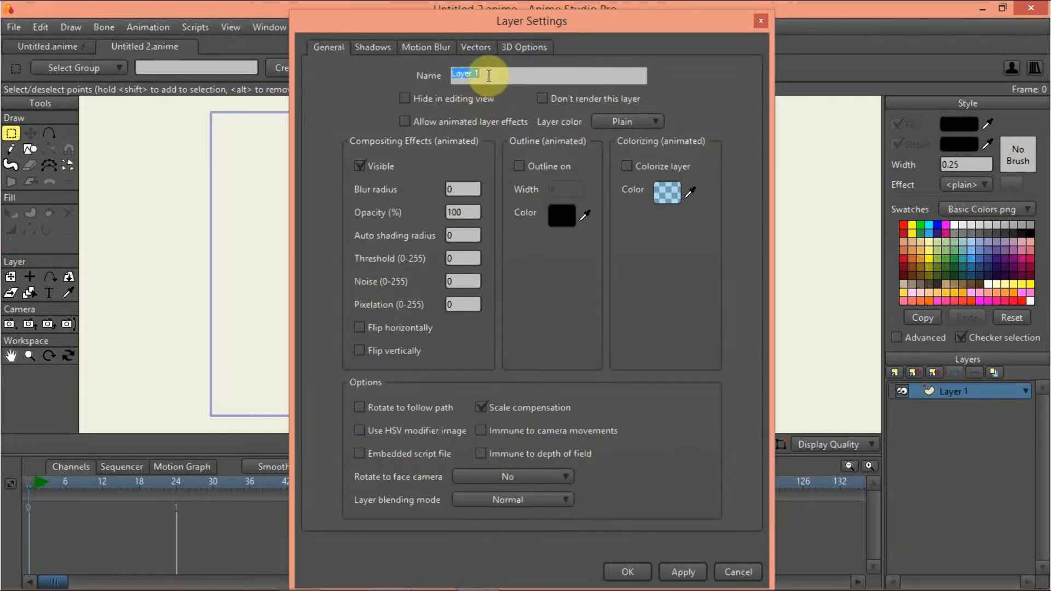
text(cube)
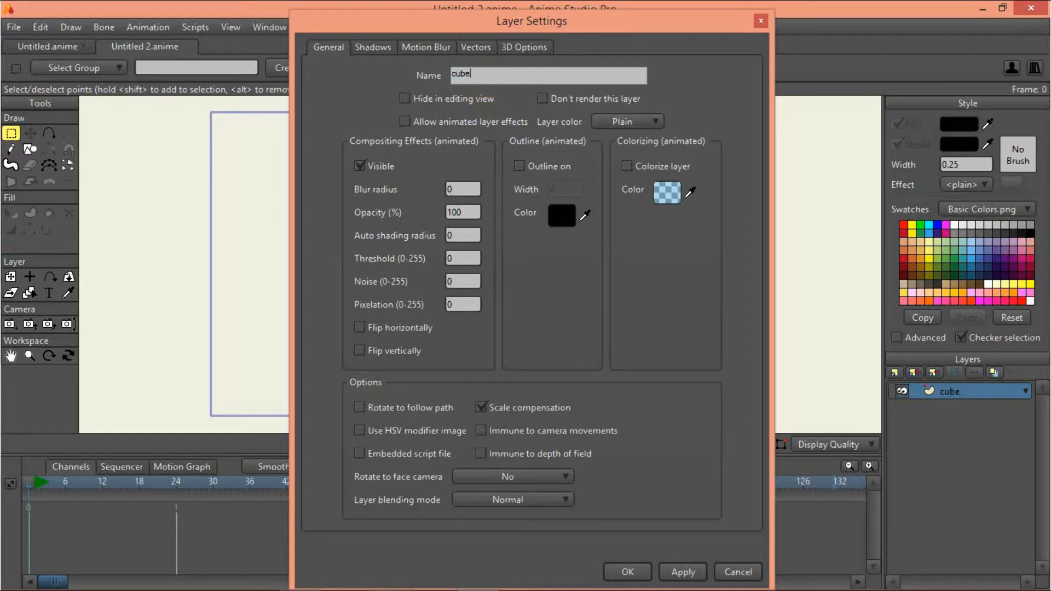
key(Return)
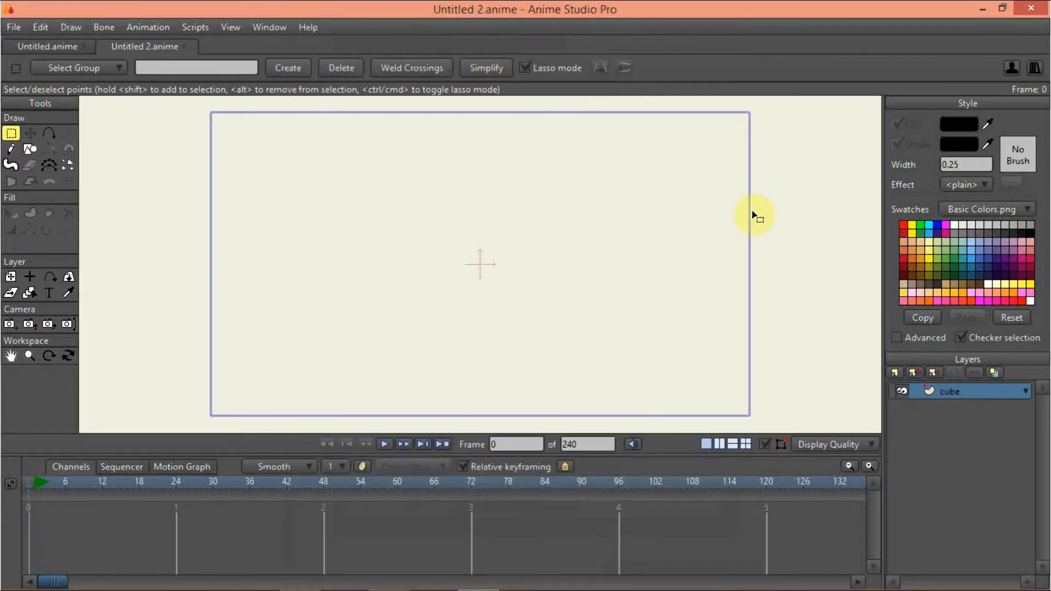
Draw a teal-filled rectangle near the centre of the cube layer as the box's front face
click(39, 151)
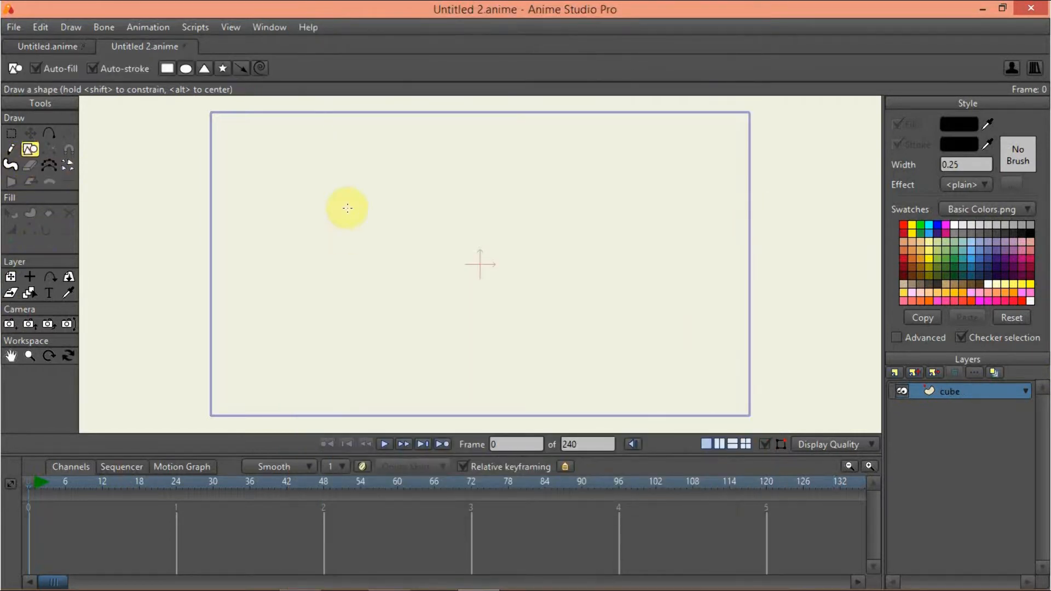
click(1011, 270)
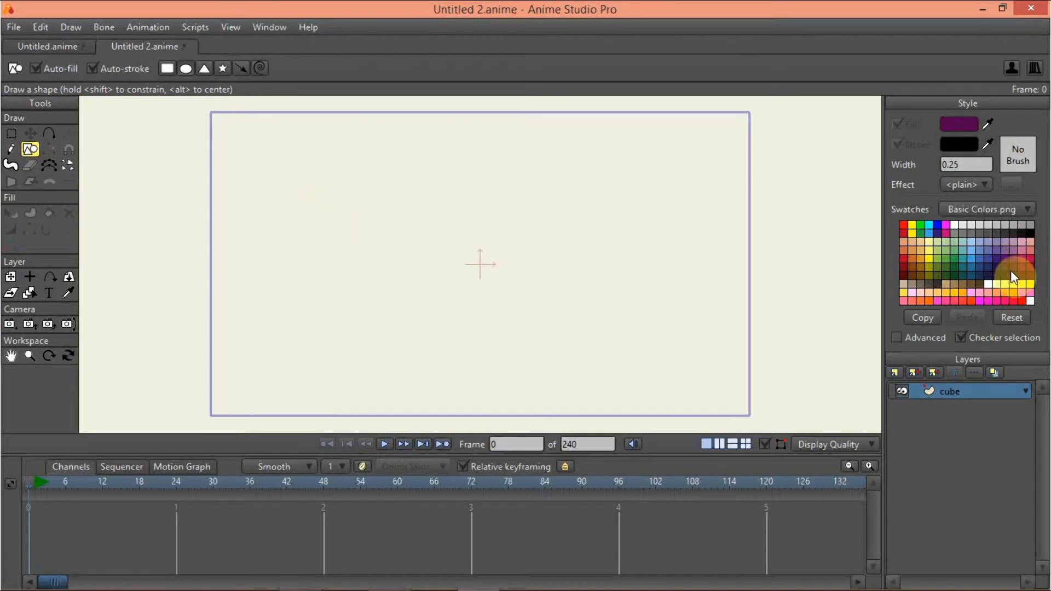
click(963, 268)
drag(427, 192, 599, 348)
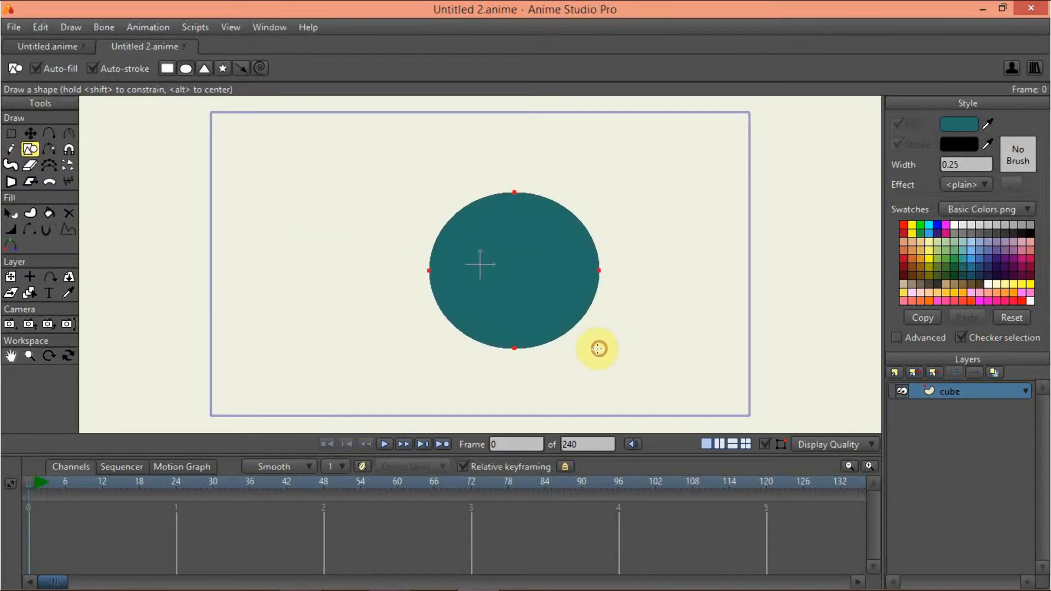
key(ctrl+z)
click(166, 68)
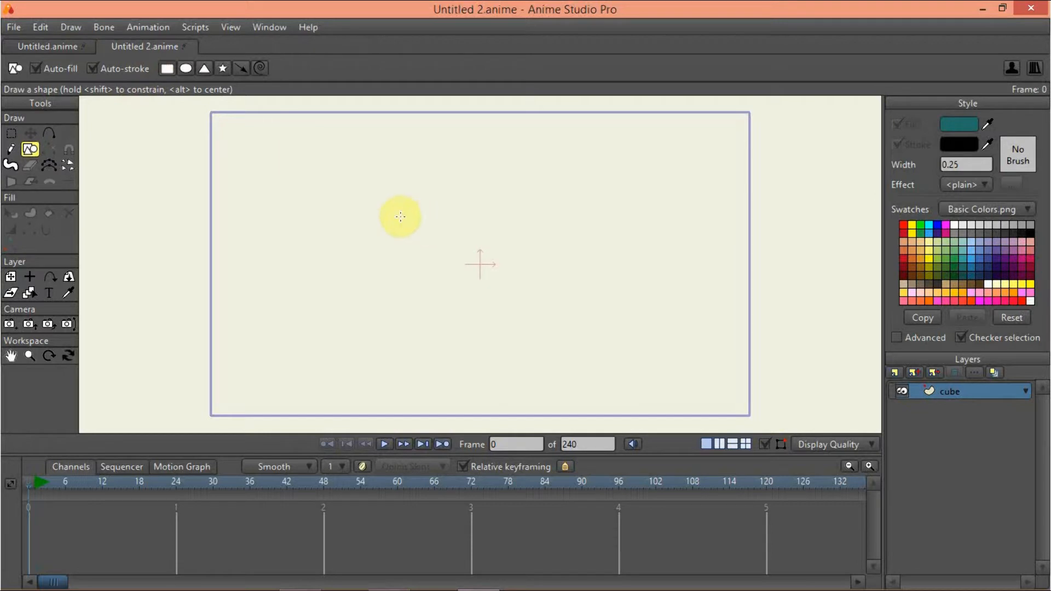
drag(400, 219, 668, 329)
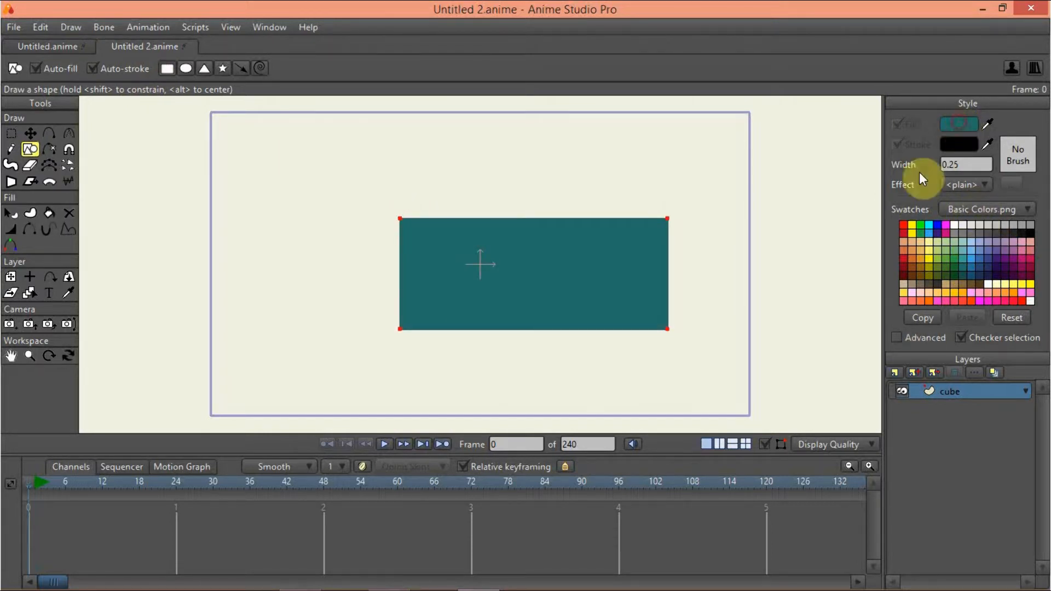
Set the fill colour to 0D4542 and outline the box's side and top faces from the rectangle's corners
click(828, 371)
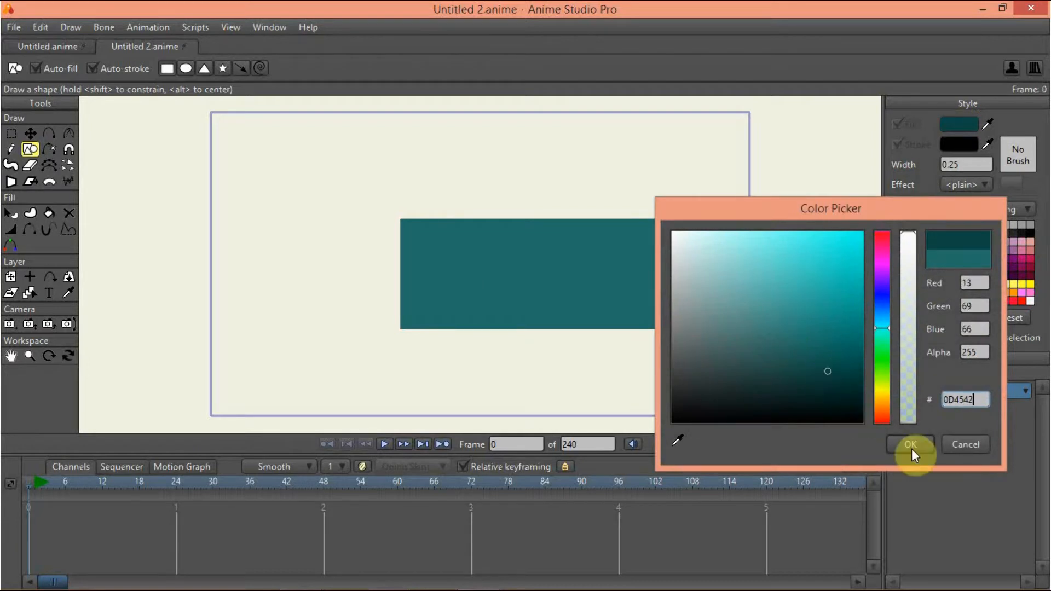
click(910, 444)
click(30, 133)
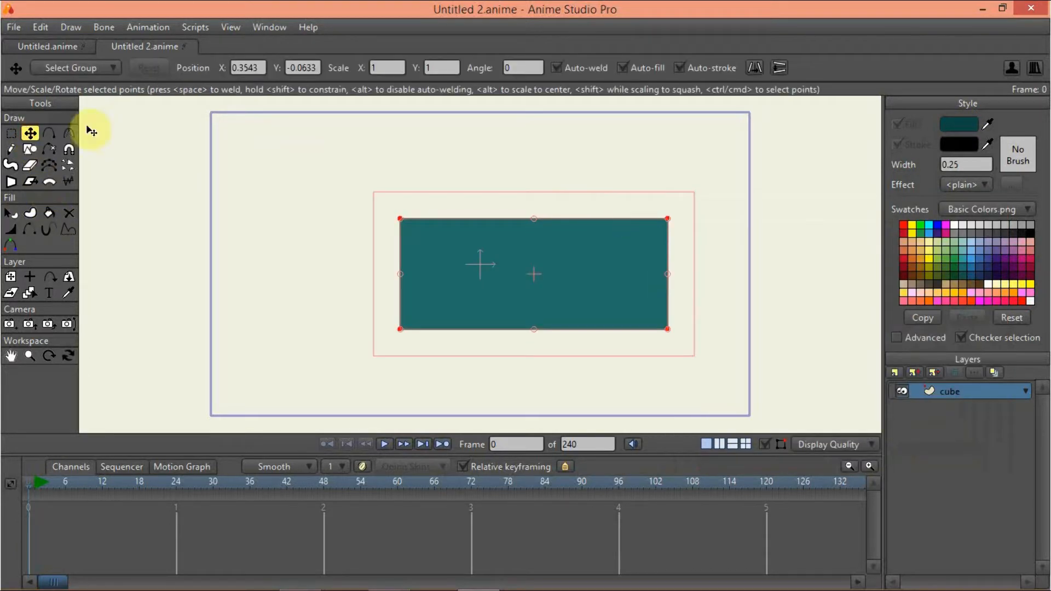
click(49, 133)
drag(664, 218, 400, 329)
key(ctrl+z)
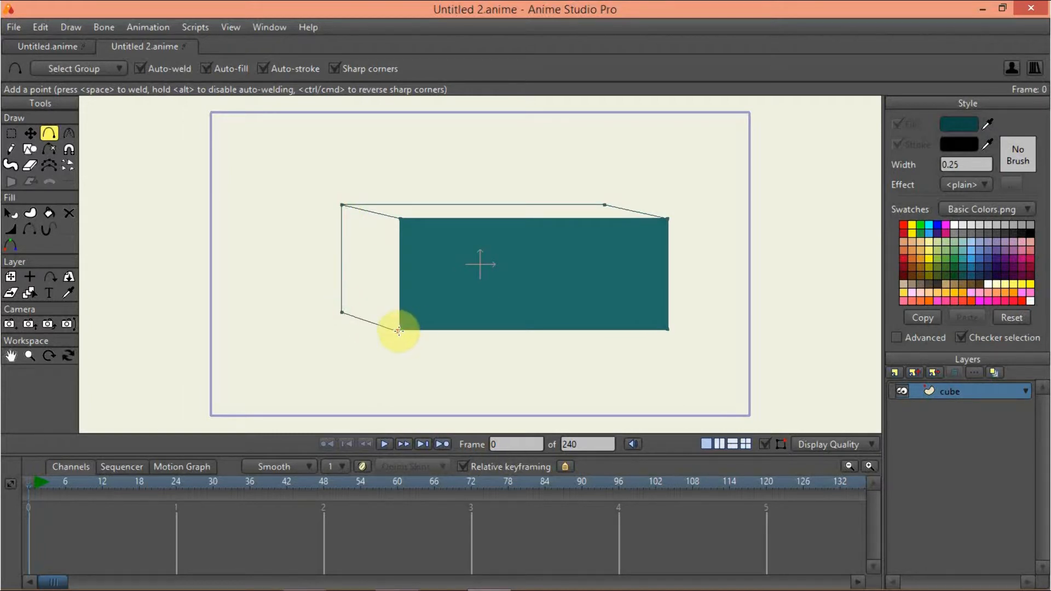
Fill the box's outlined side and top faces with the dark teal using Paint Bucket
click(30, 213)
click(49, 213)
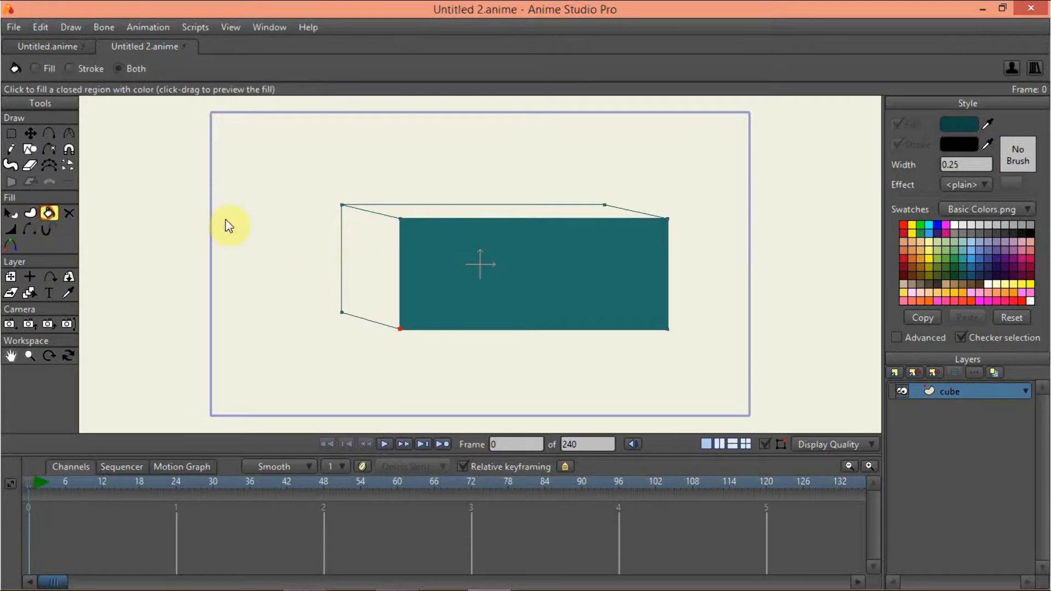
click(355, 239)
click(504, 209)
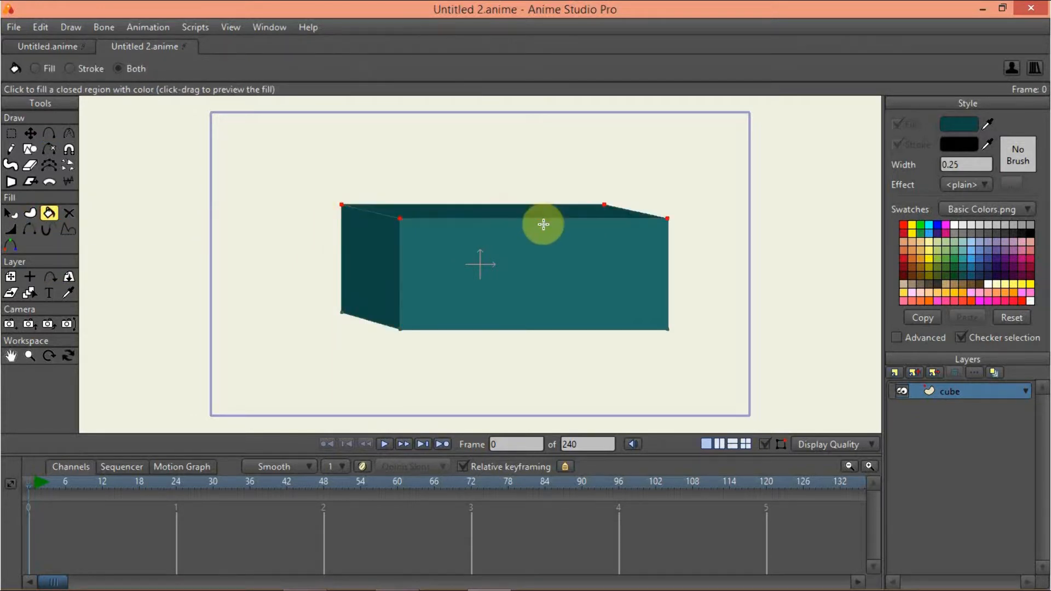
Add a group layer named hole above the cube layer
click(898, 372)
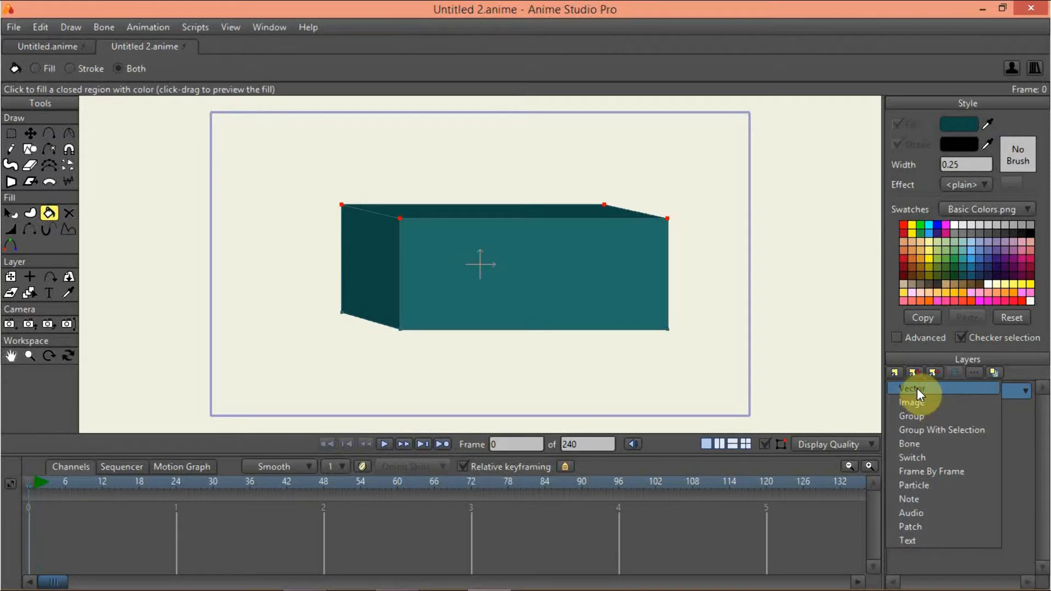
click(953, 418)
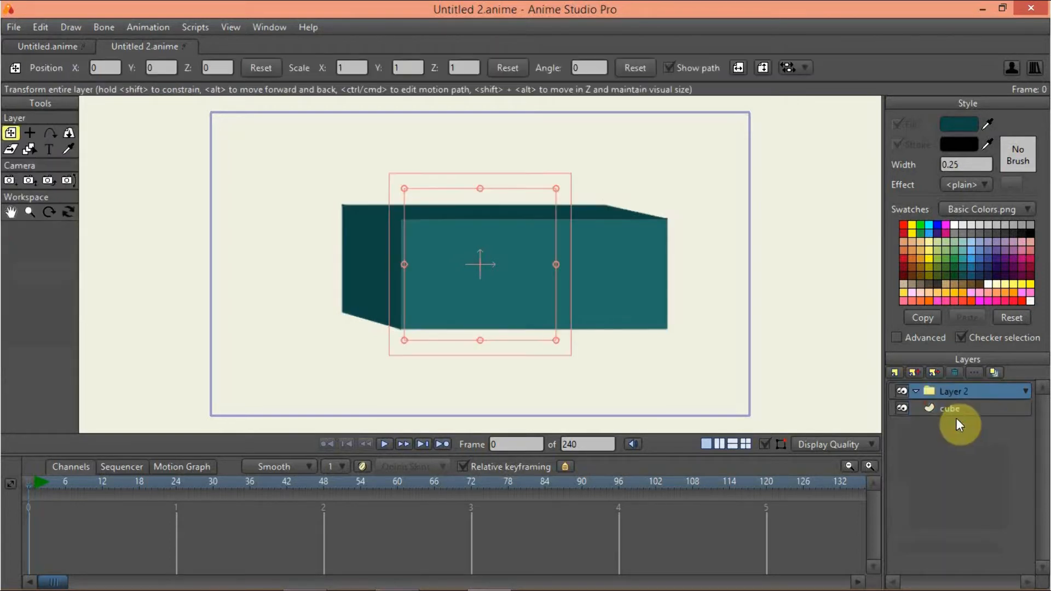
text(hole)
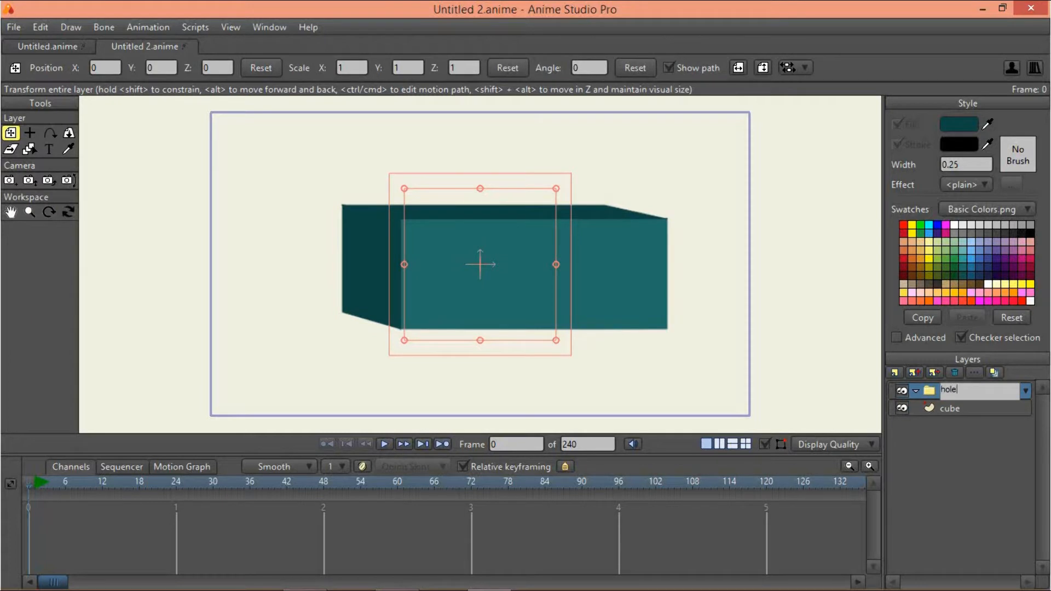
key(Return)
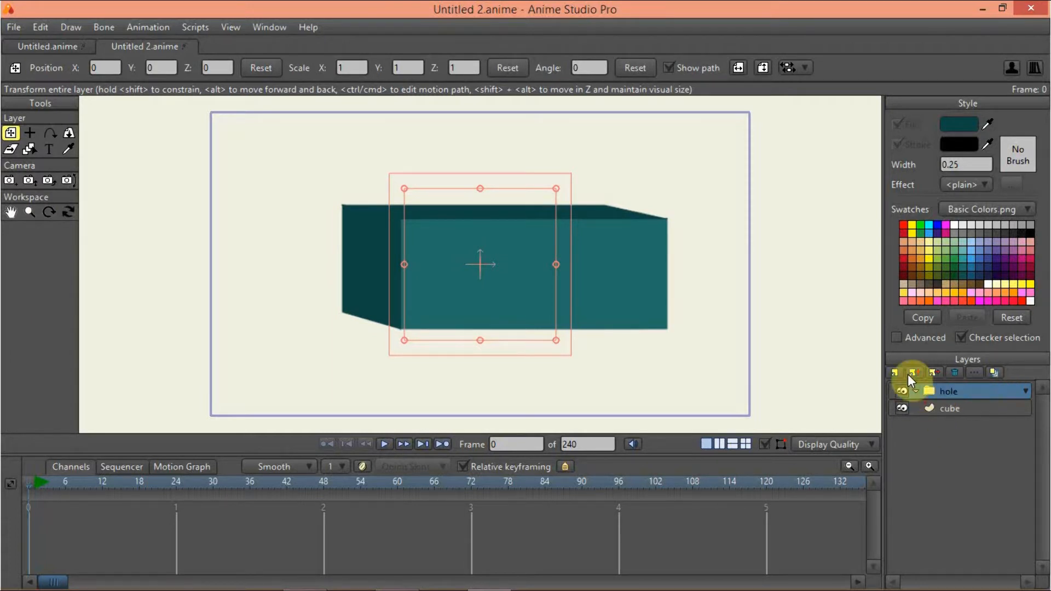
Add a vector layer named pencil and place it inside the hole group
click(895, 373)
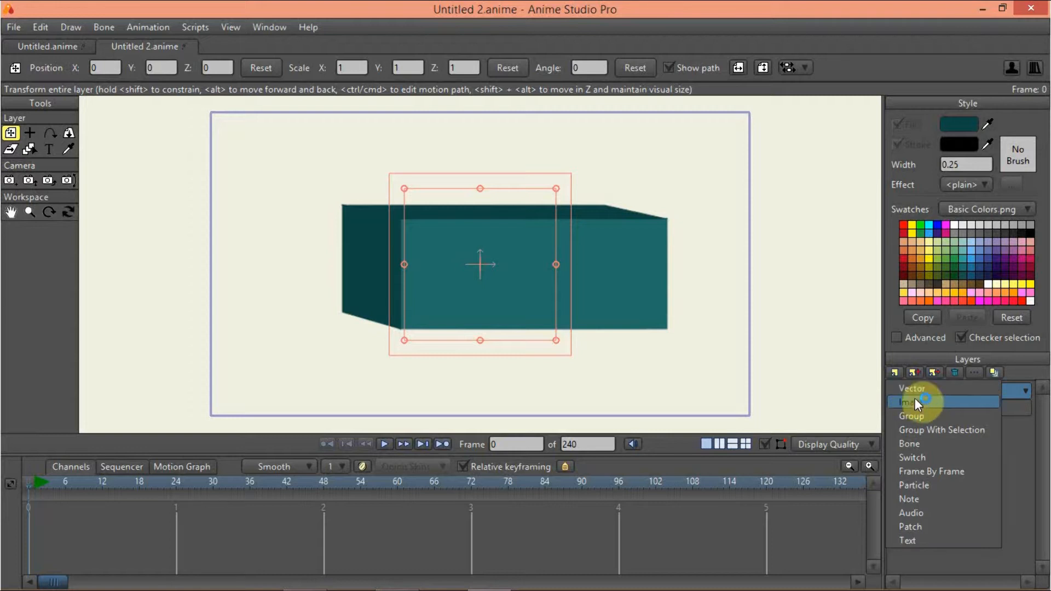
click(913, 389)
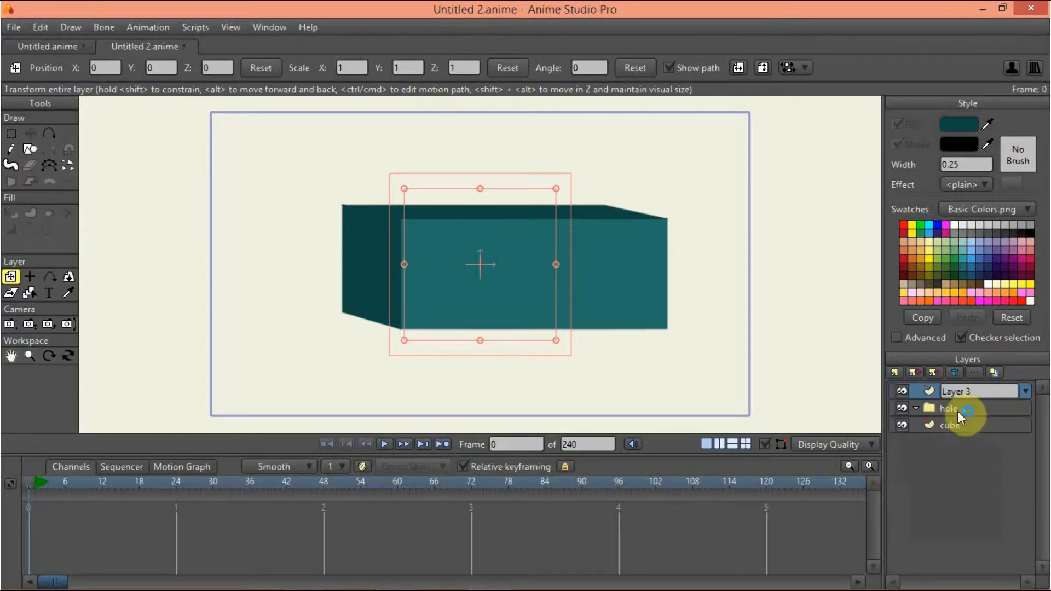
text(p)
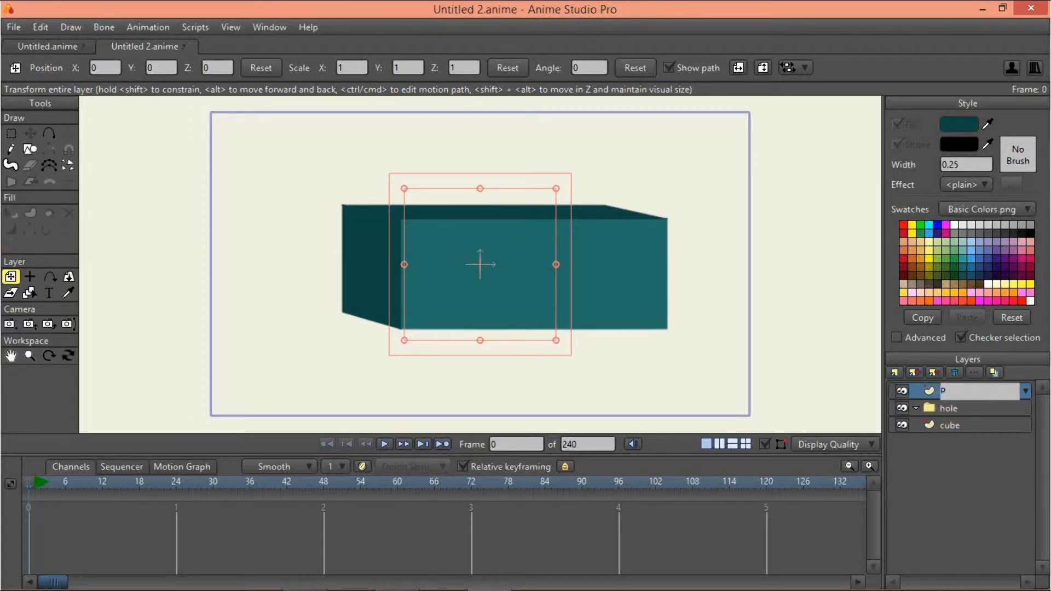
text(encil)
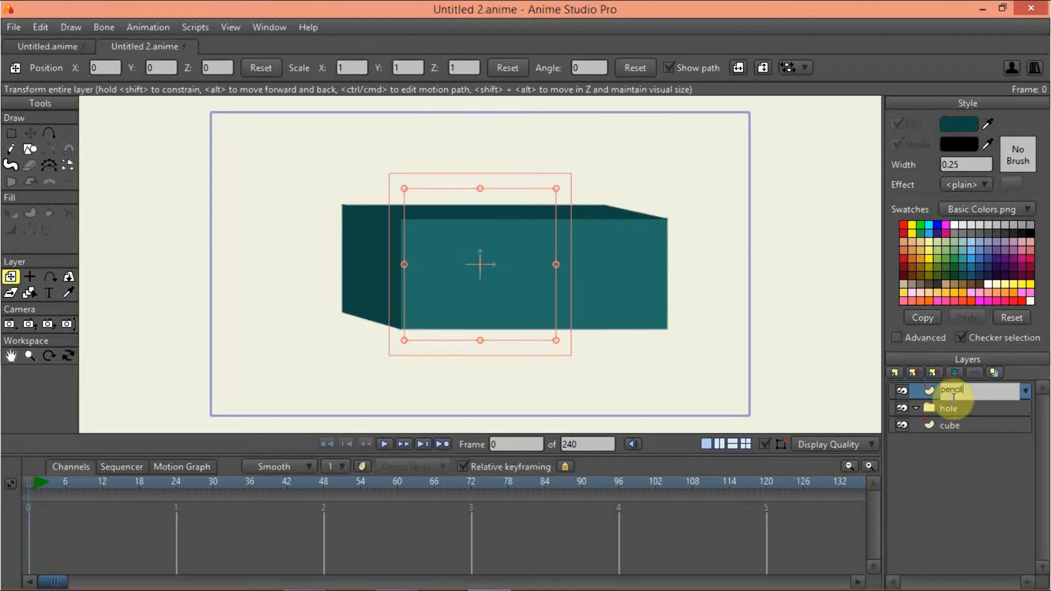
key(Return)
mouse_move(949, 391)
mouse_down()
mouse_move(960, 427)
mouse_move(955, 417)
mouse_up()
Zoom the camera out and draw a small orange rectangle left of the box as the pencil's body
click(896, 374)
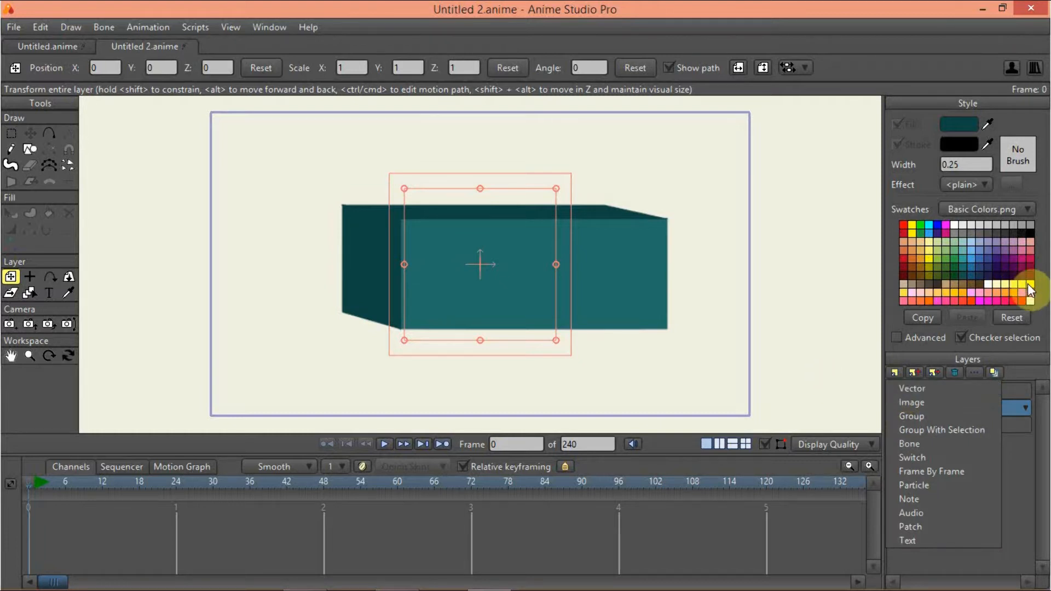
click(959, 294)
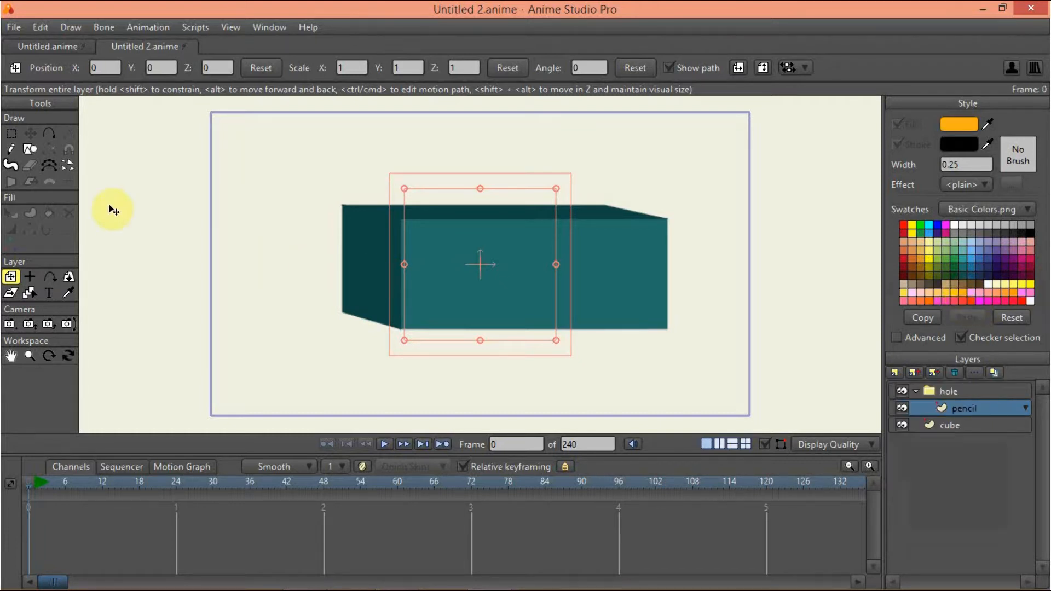
click(29, 324)
drag(388, 317, 218, 208)
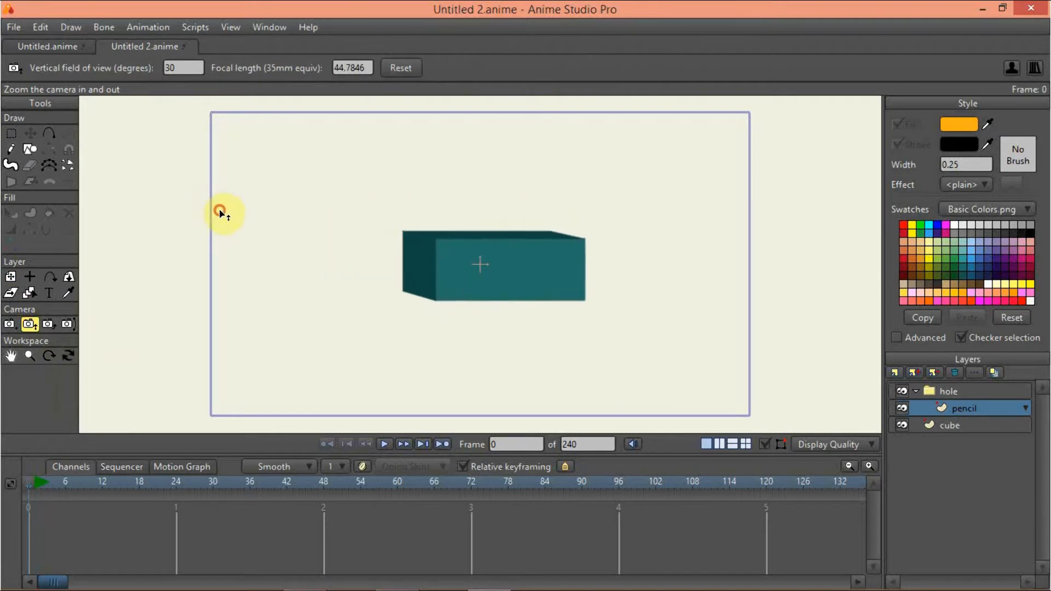
click(31, 148)
mouse_move(255, 251)
mouse_down()
mouse_move(305, 275)
mouse_move(358, 279)
mouse_up()
Add points from the orange rectangle's right corners to outline a triangular pencil tip pointing at the box
click(203, 69)
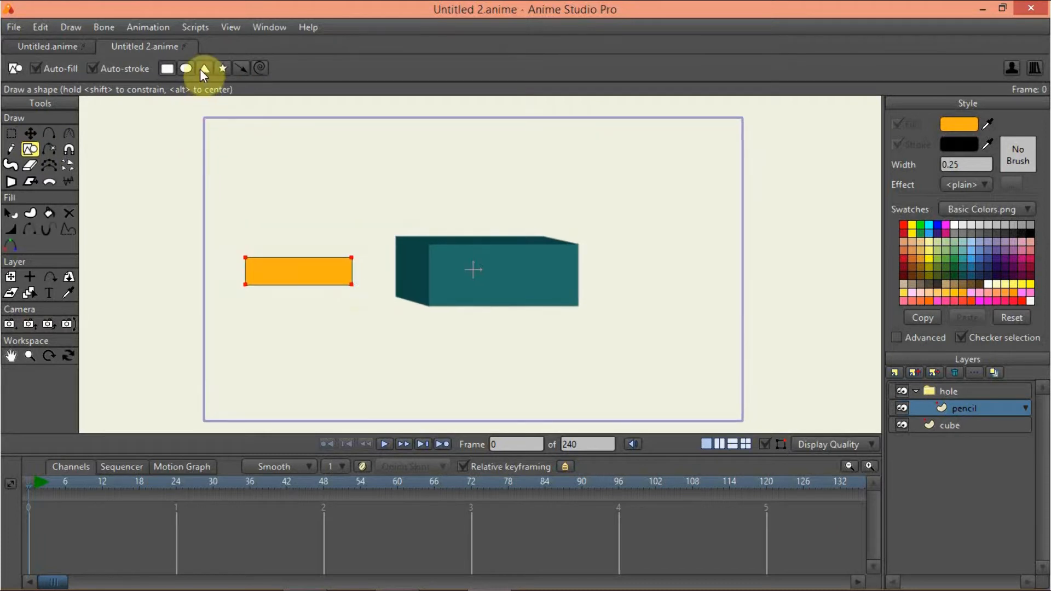
scroll(305, 179, up, 2)
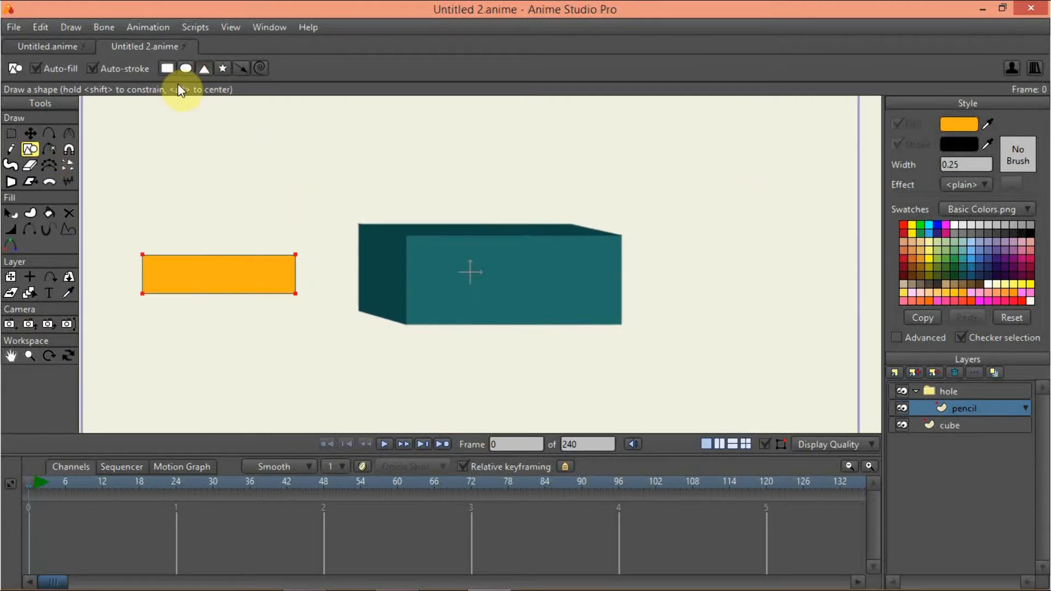
click(49, 134)
mouse_move(295, 255)
mouse_down()
mouse_move(342, 276)
mouse_move(295, 294)
mouse_up()
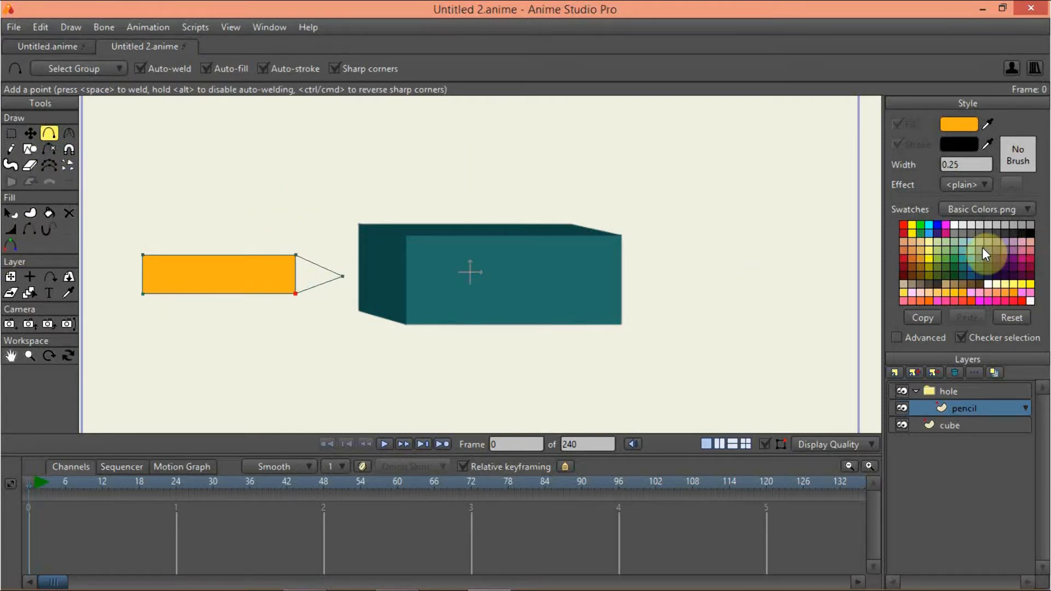
Create a pale yellow filled shape from the outlined pencil tip
click(1006, 285)
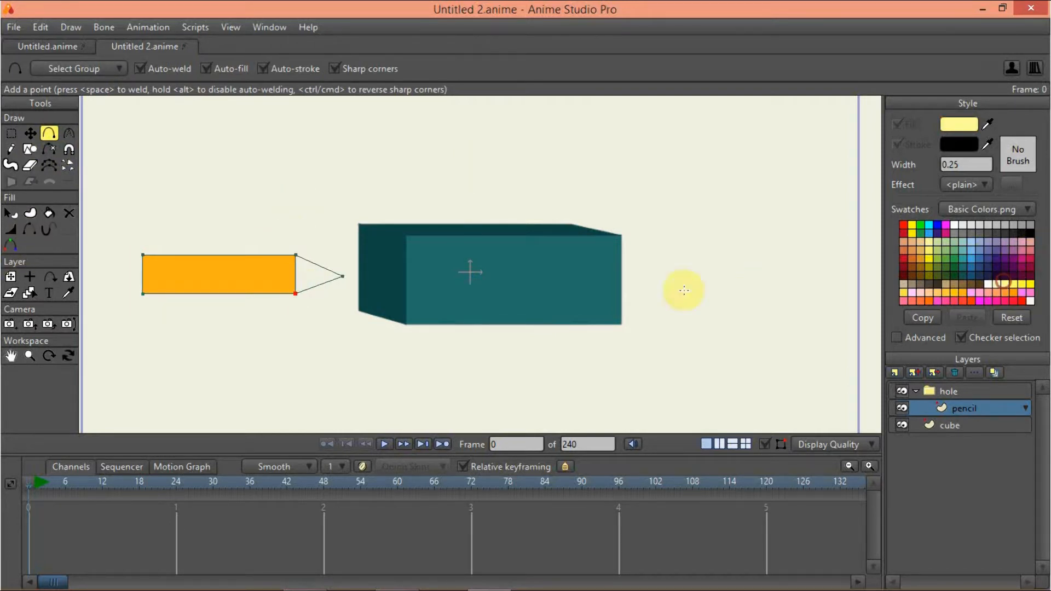
click(31, 135)
click(33, 213)
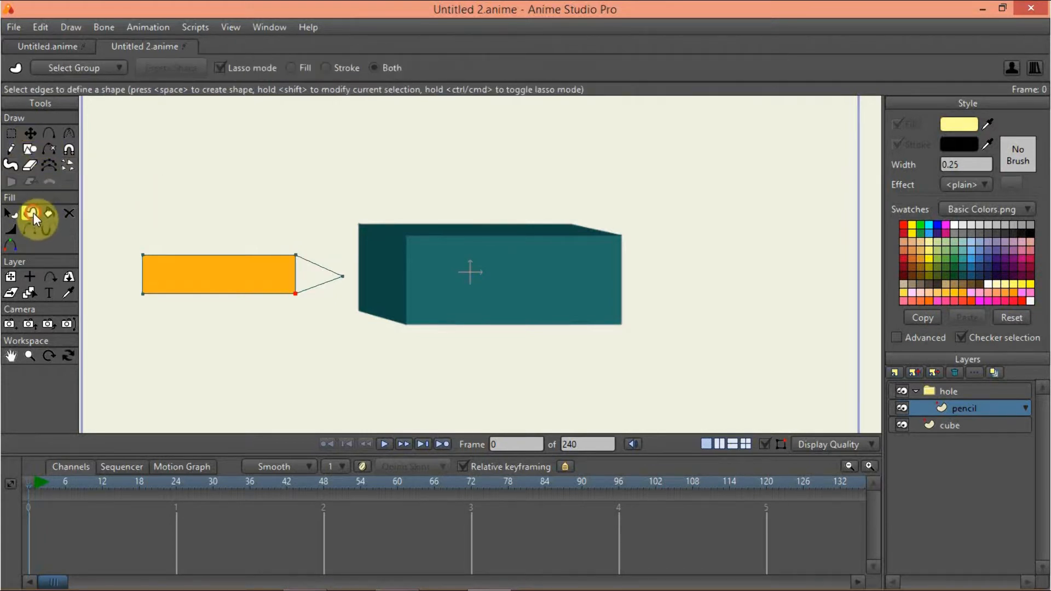
click(323, 271)
key(space)
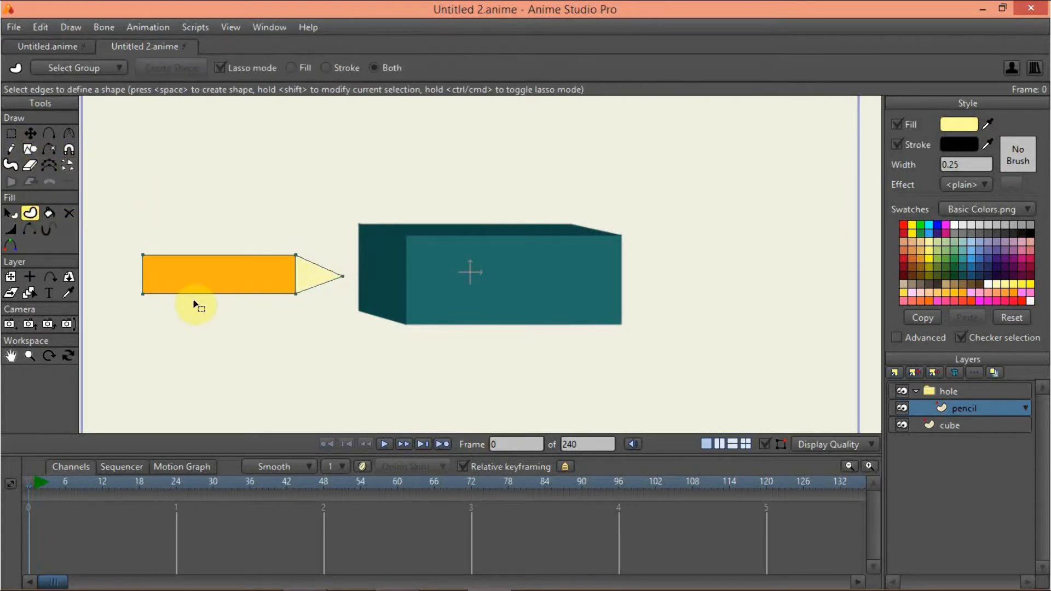
Select all the pencil's points and squash them vertically into a thin pencil centred at about Y -0.12
drag(195, 300, 336, 300)
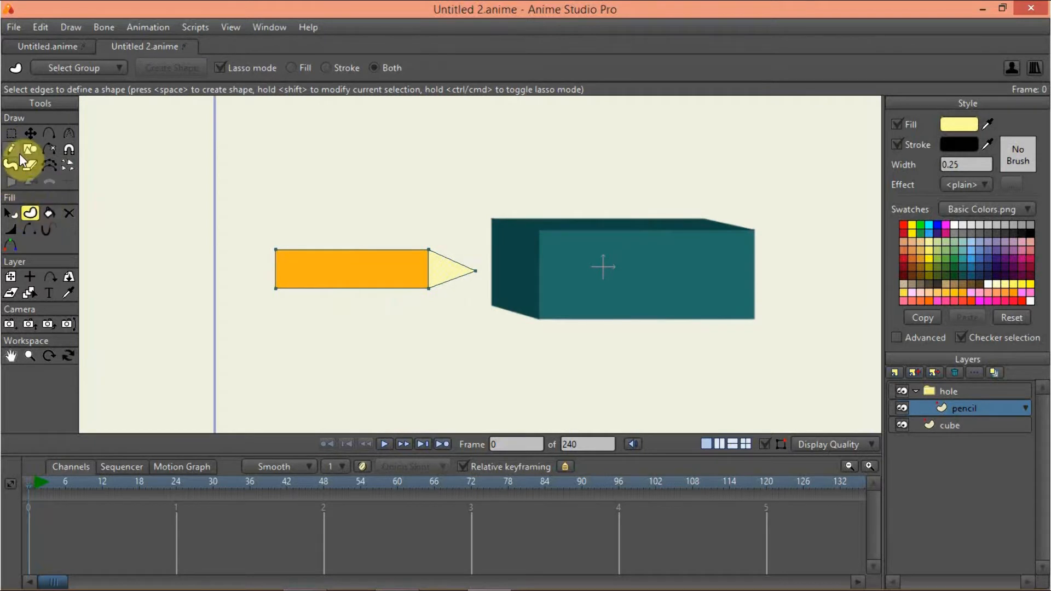
key(ctrl+a)
click(31, 133)
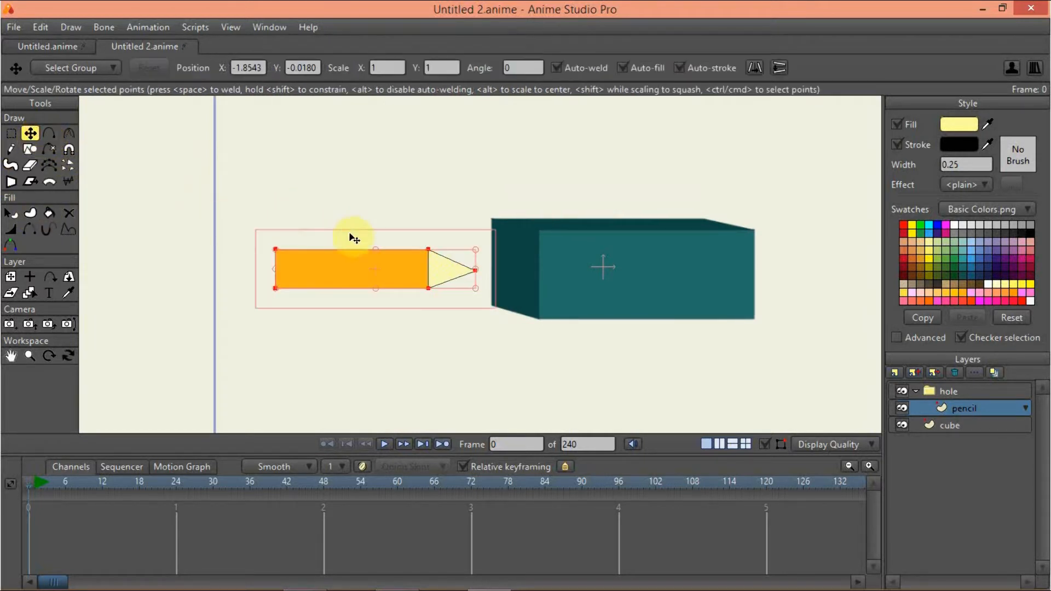
drag(376, 248, 371, 272)
drag(636, 352, 621, 353)
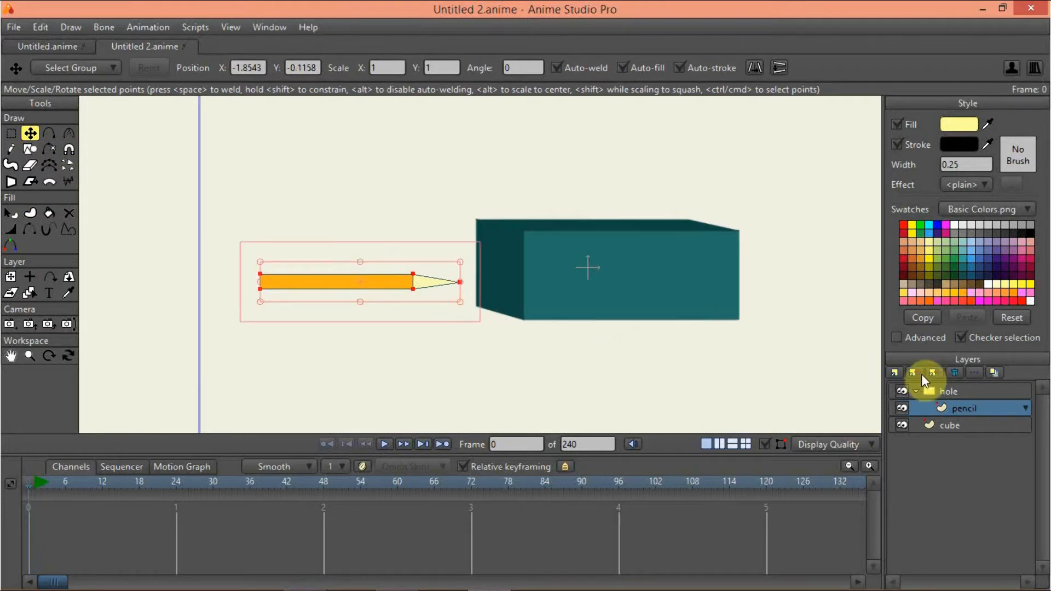
Add a vector layer named "mask" above the pencil layer in the hole group
click(895, 373)
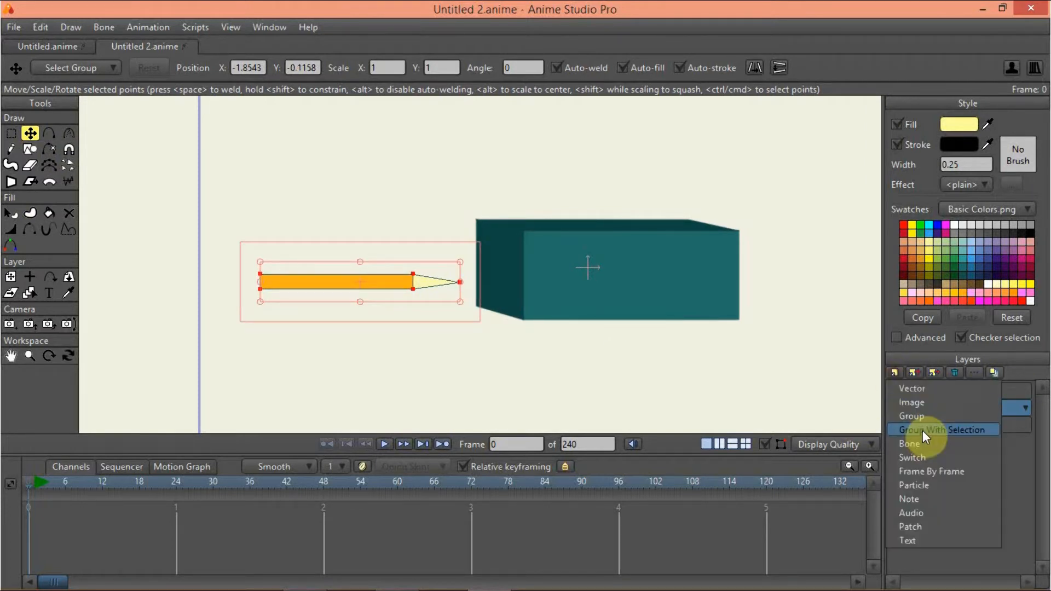
click(929, 390)
text(mask)
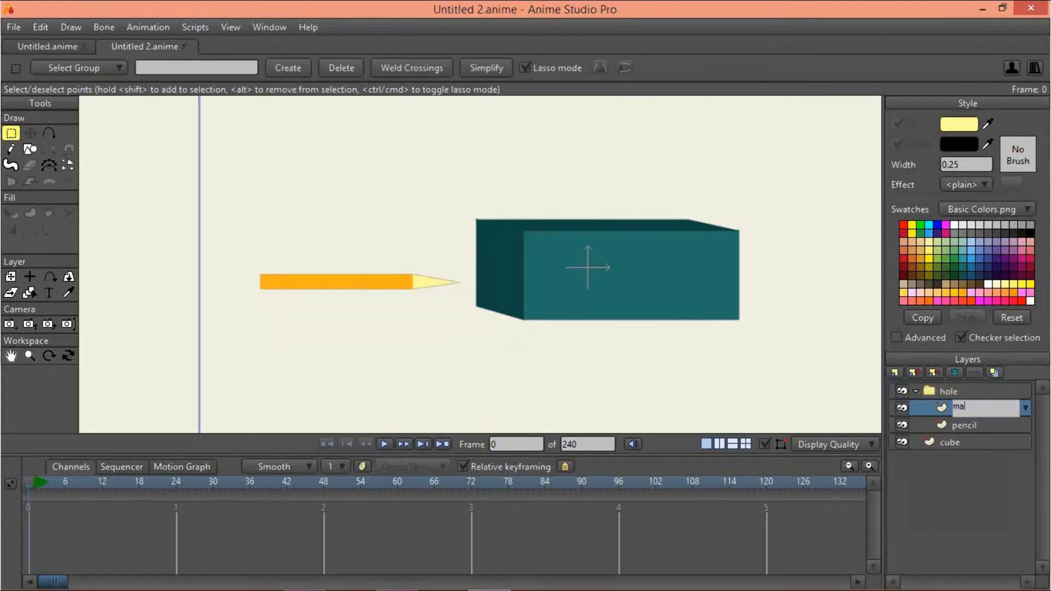
key(Return)
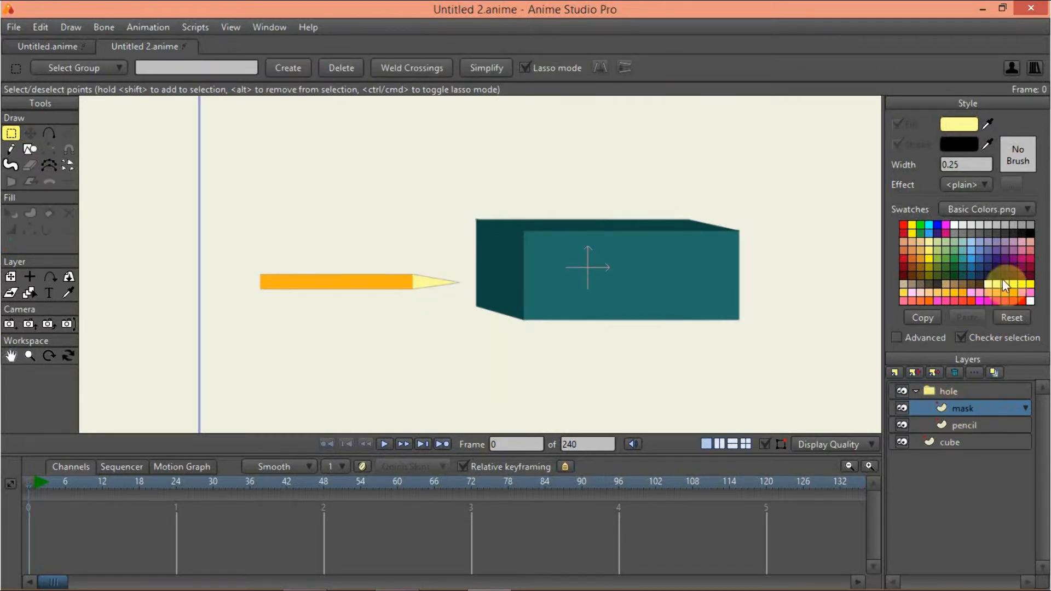
Draw a blue rectangle covering the pencil and most of the box's side face, and move the mask layer below the pencil layer
click(929, 233)
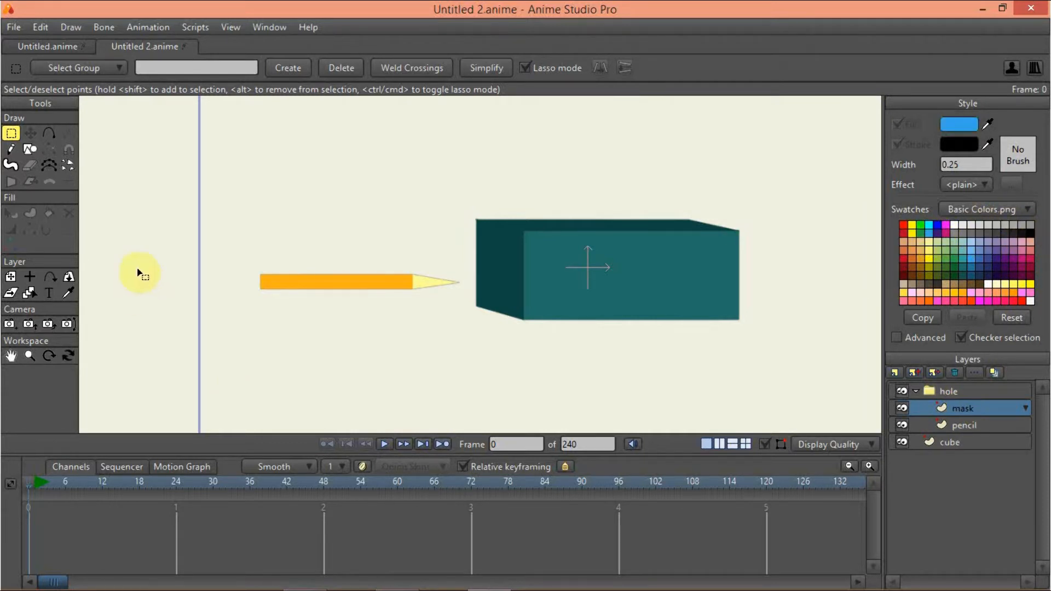
click(30, 148)
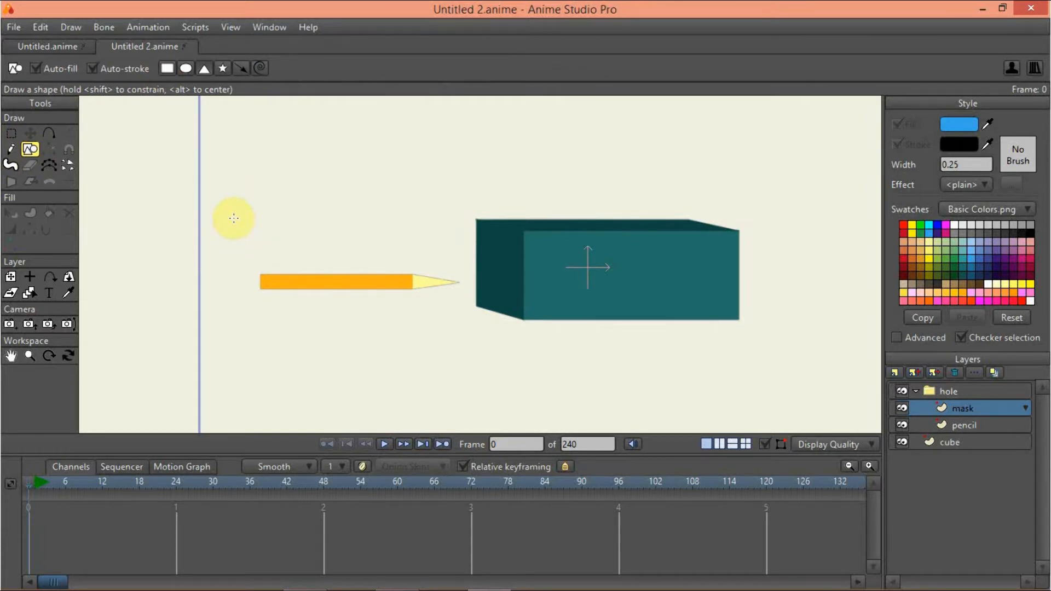
mouse_move(234, 218)
mouse_down()
mouse_move(300, 308)
mouse_move(290, 305)
mouse_up()
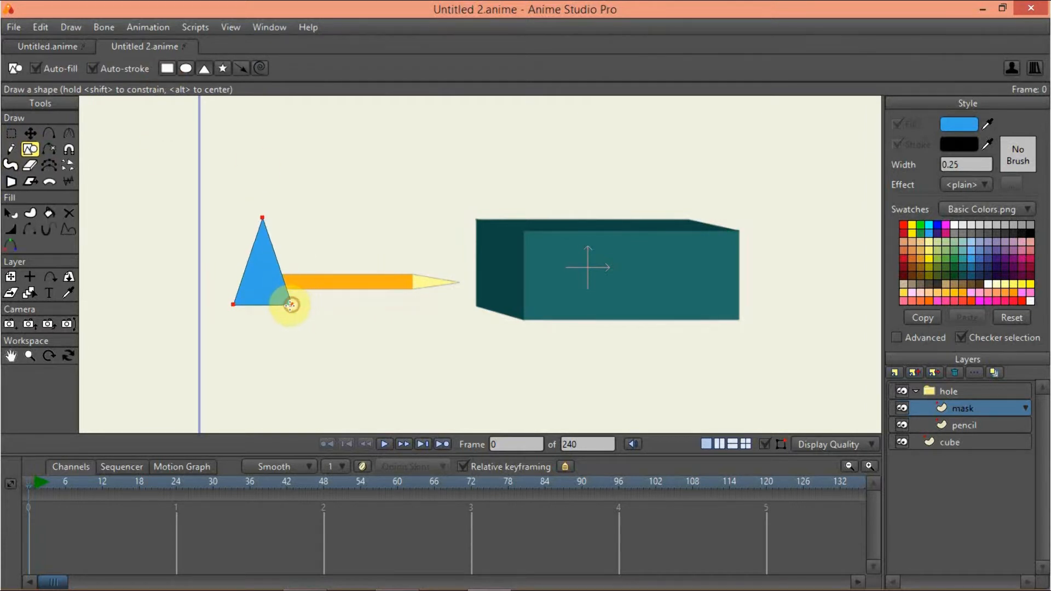
key(ctrl+z)
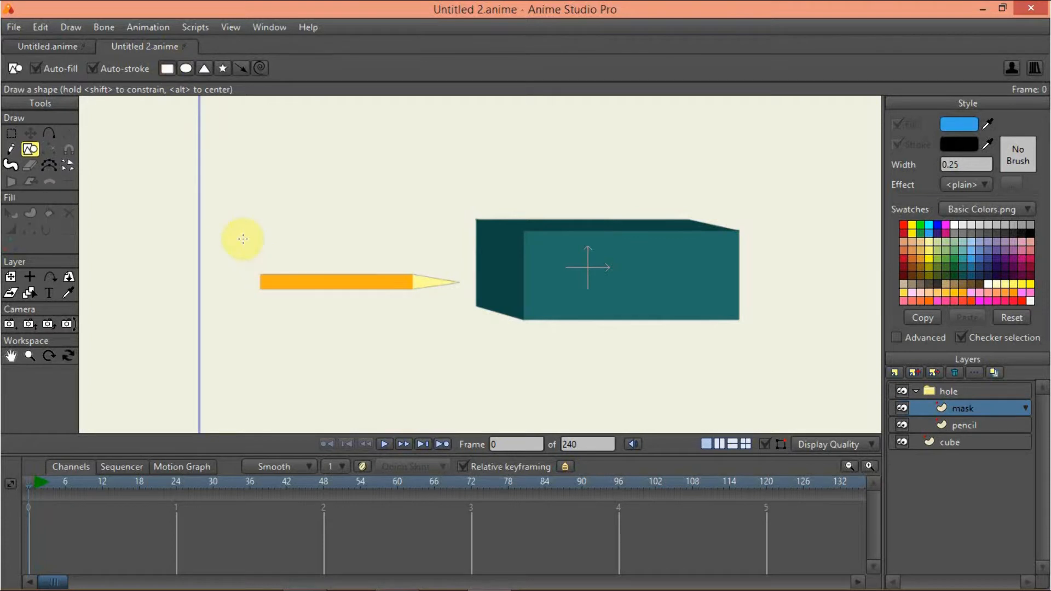
mouse_move(231, 228)
mouse_down()
mouse_move(273, 300)
mouse_move(500, 322)
mouse_move(502, 305)
mouse_move(517, 307)
mouse_up()
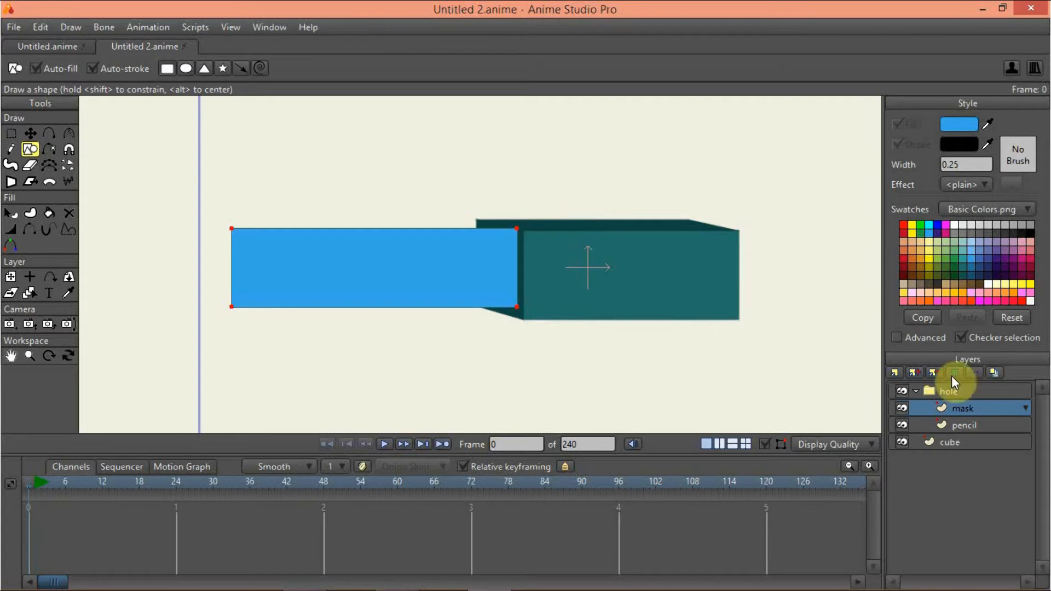
drag(971, 411, 971, 431)
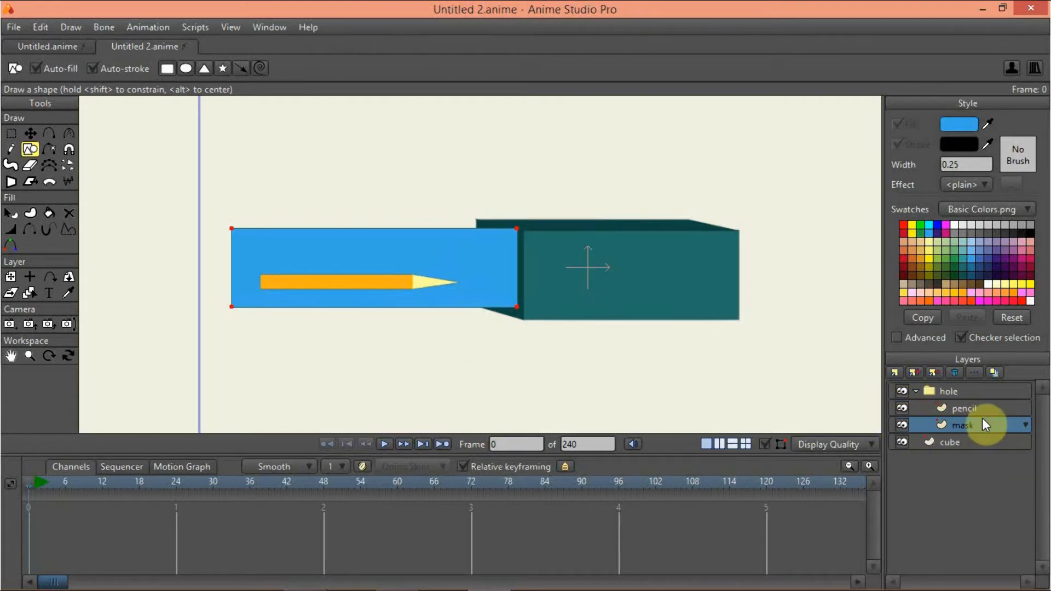
Add a vector layer named "hole" between the pencil and mask layers
click(896, 374)
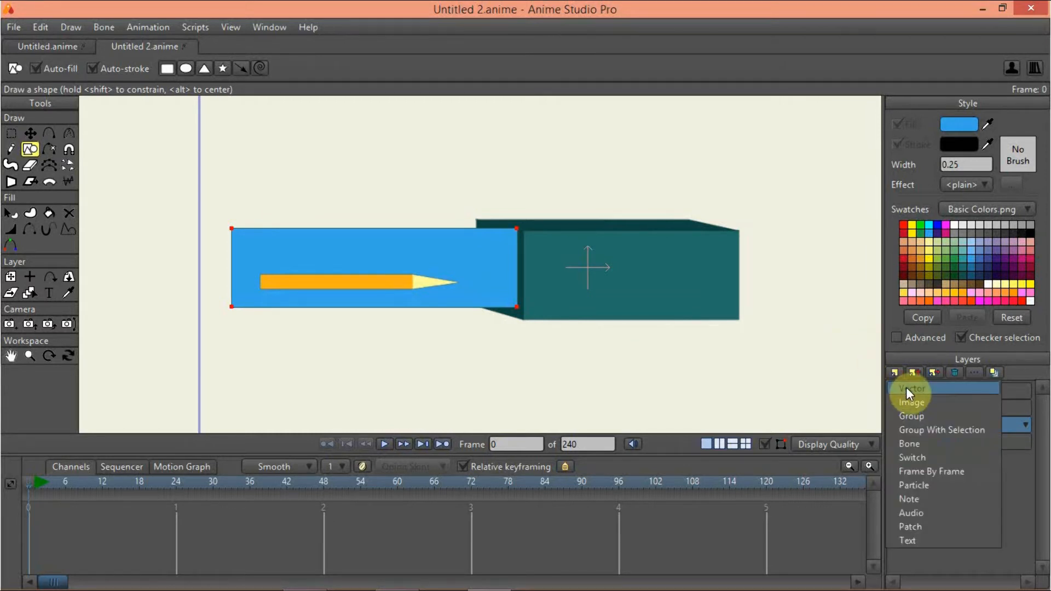
click(906, 388)
text(hole)
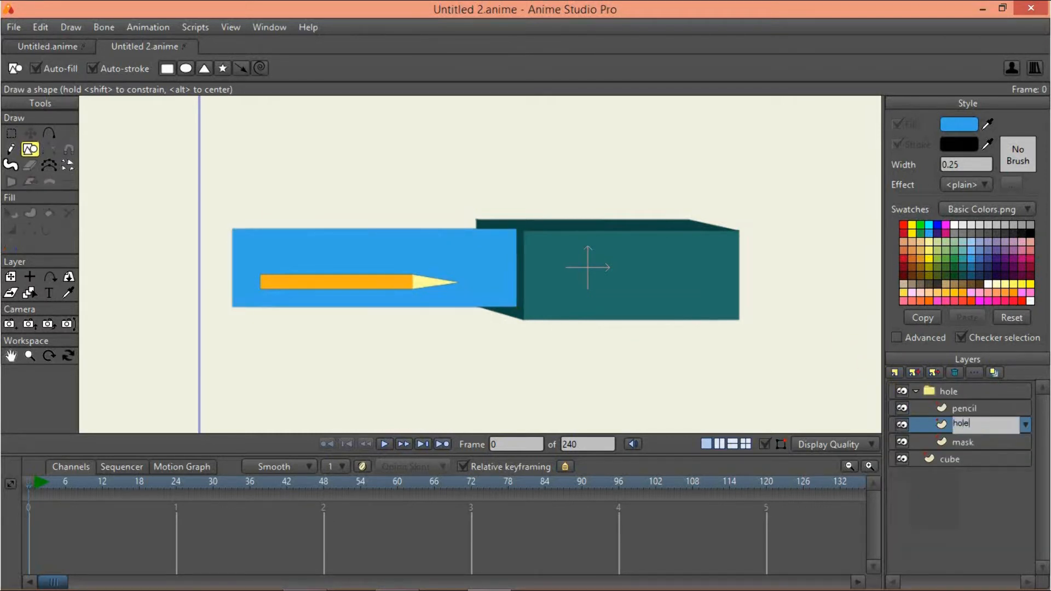
key(Return)
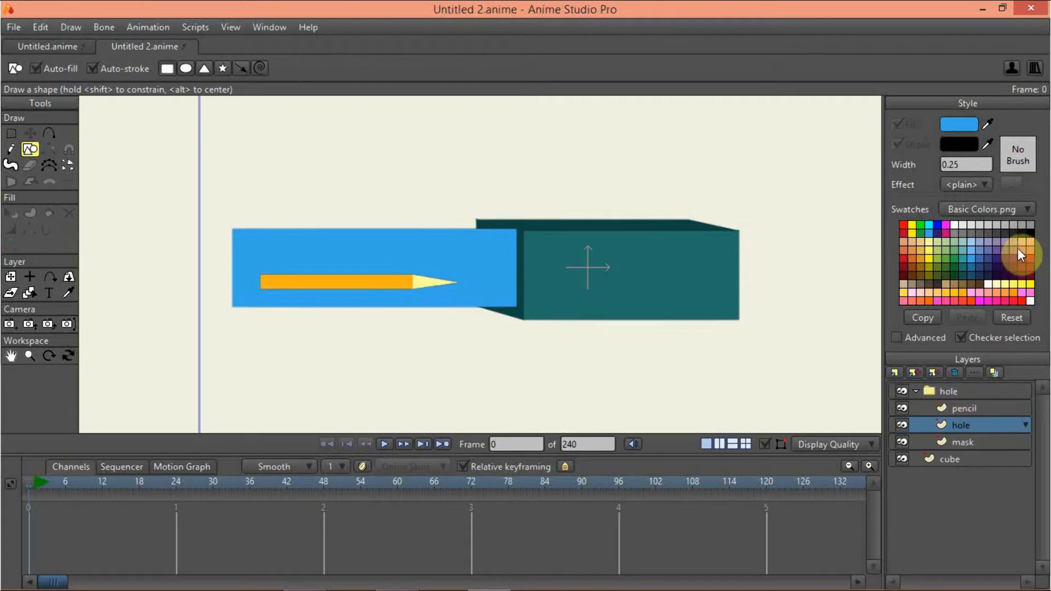
With the mask layer temporarily hidden, draw a small black circle on the box's side face in line with the pencil tip
click(1029, 232)
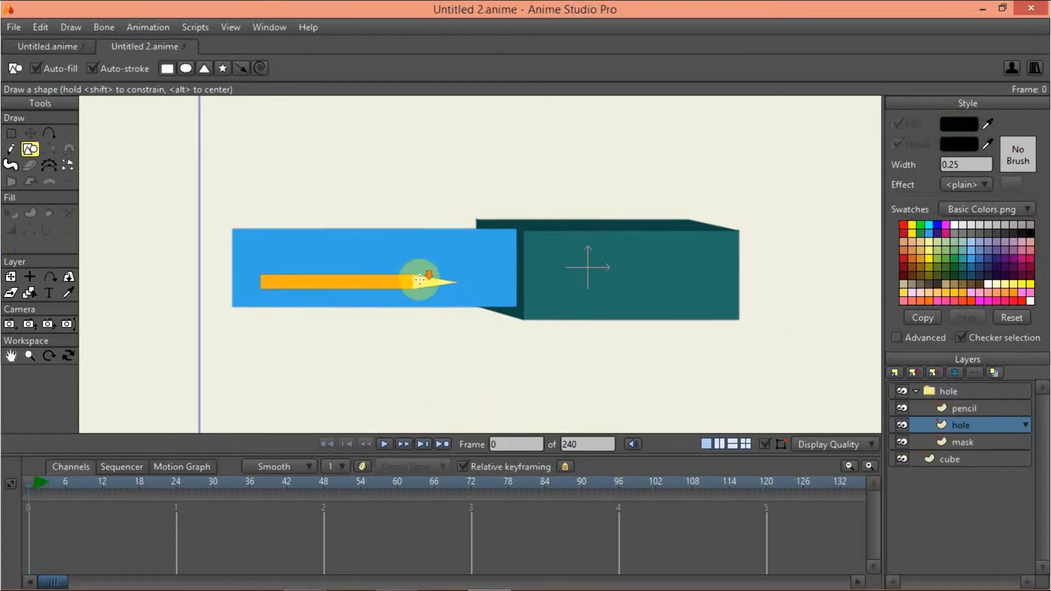
scroll(476, 272, up, 3)
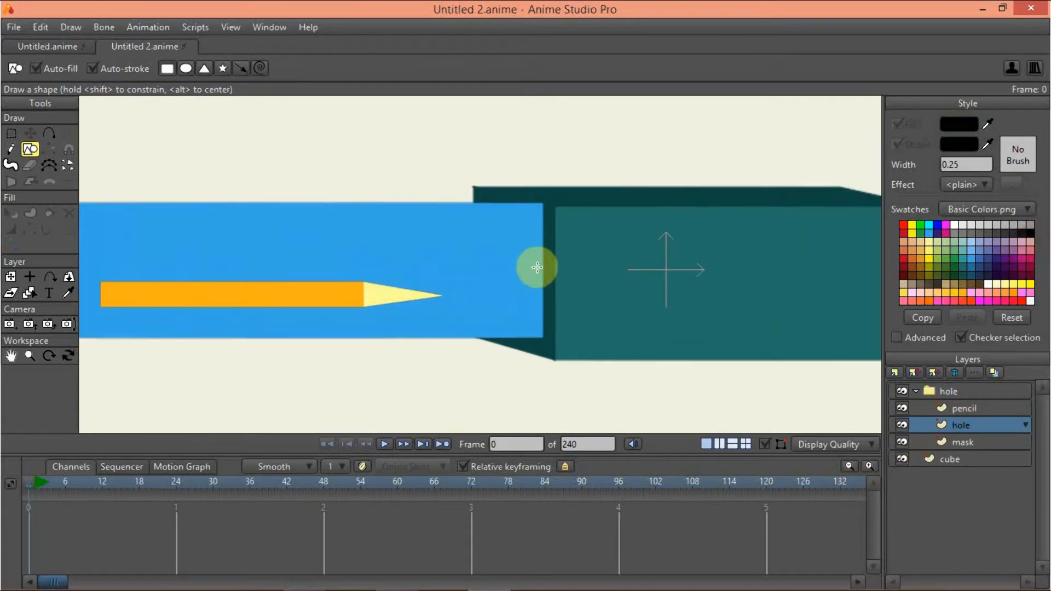
click(902, 441)
drag(485, 277, 511, 317)
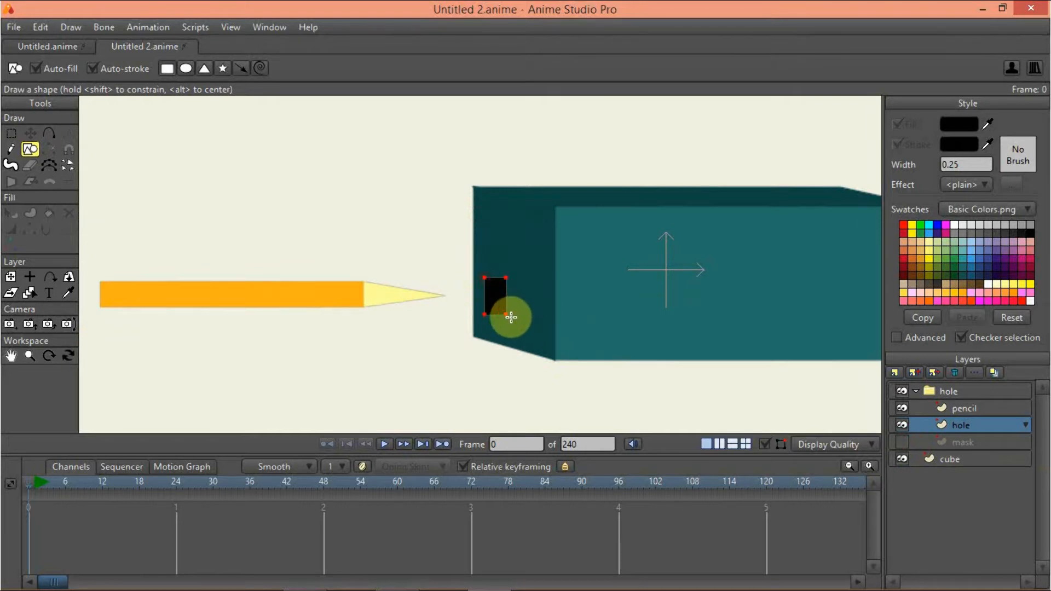
key(ctrl+z)
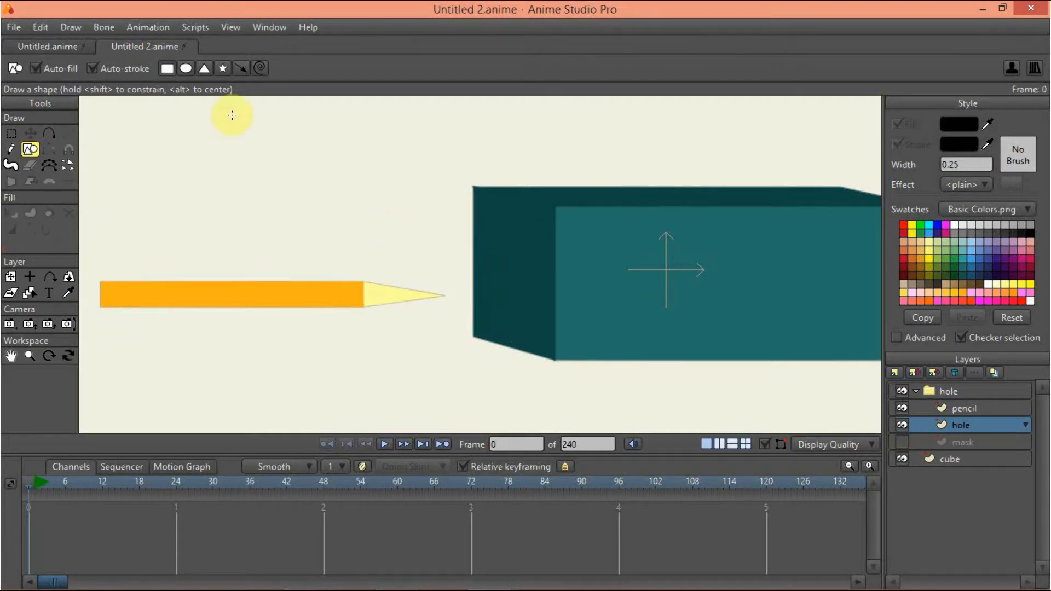
click(186, 69)
drag(485, 272, 529, 318)
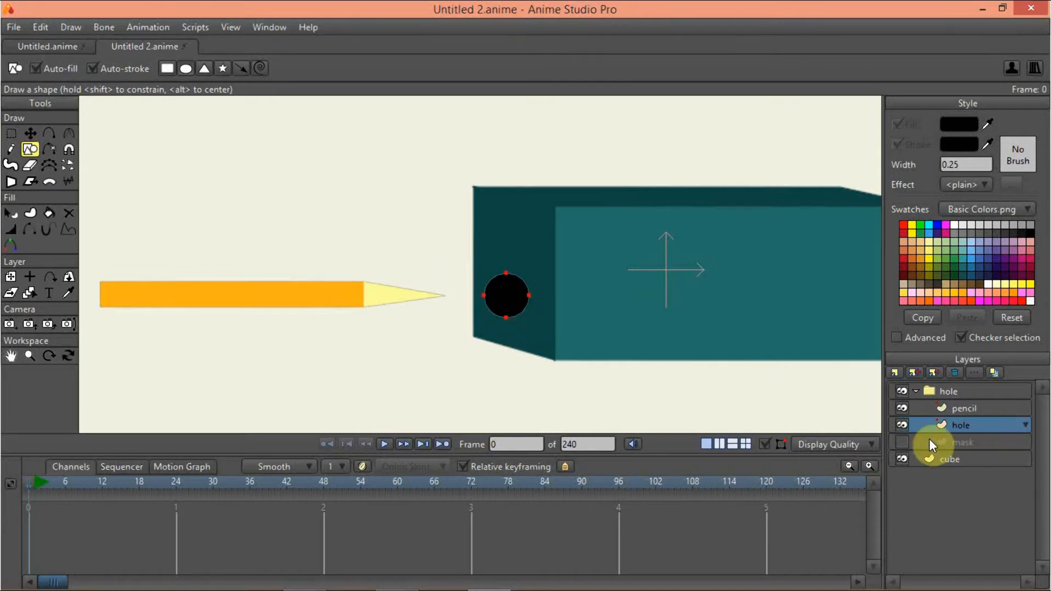
click(902, 443)
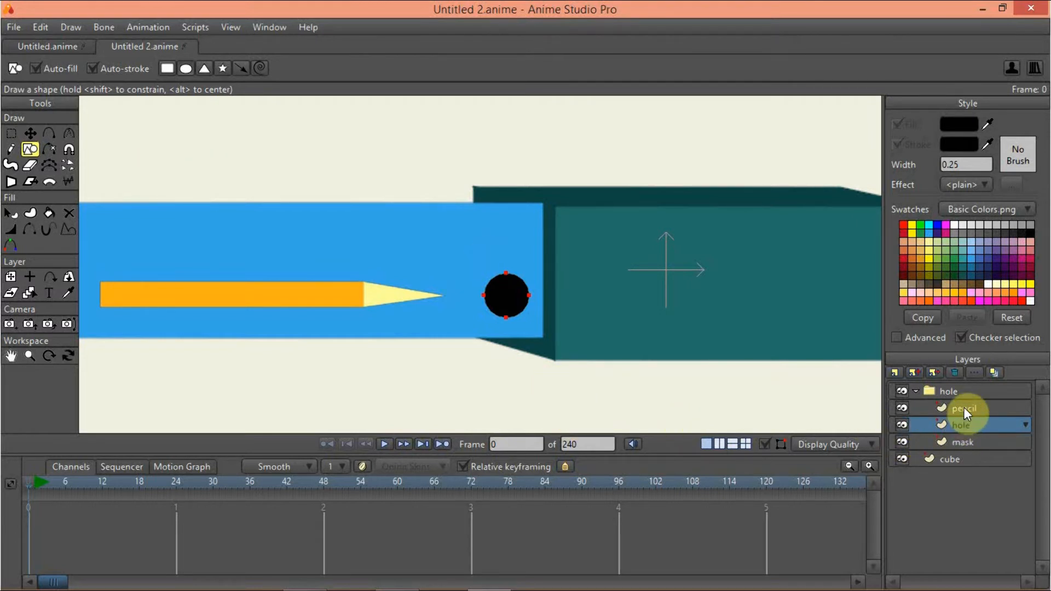
mouse_move(969, 425)
mouse_down()
mouse_move(974, 407)
mouse_move(974, 422)
mouse_up()
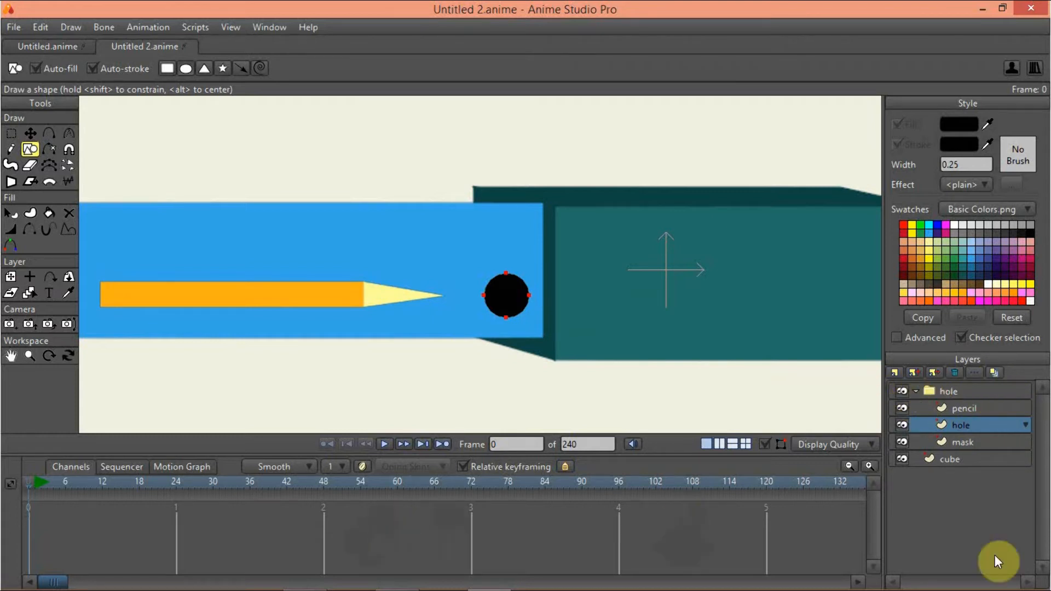
Set the hole group's group mask to Hide all
double_click(970, 392)
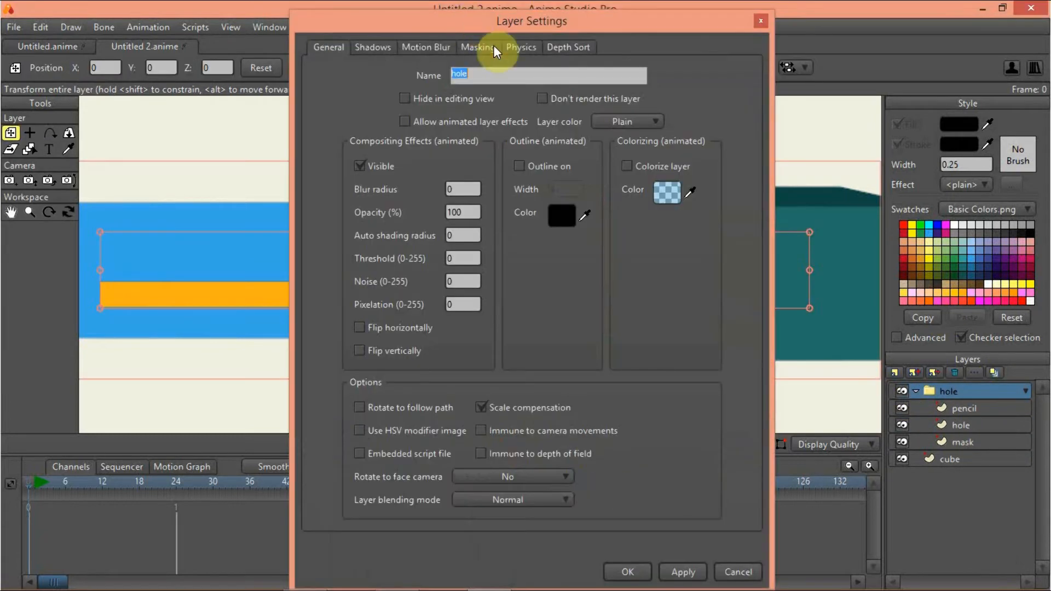
click(492, 47)
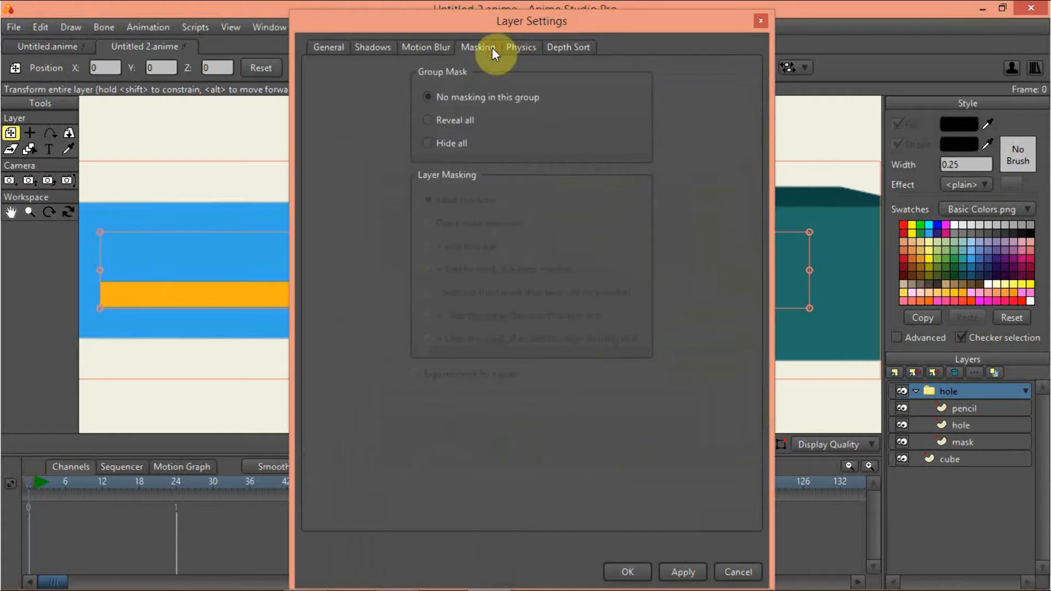
click(429, 143)
click(676, 572)
click(646, 572)
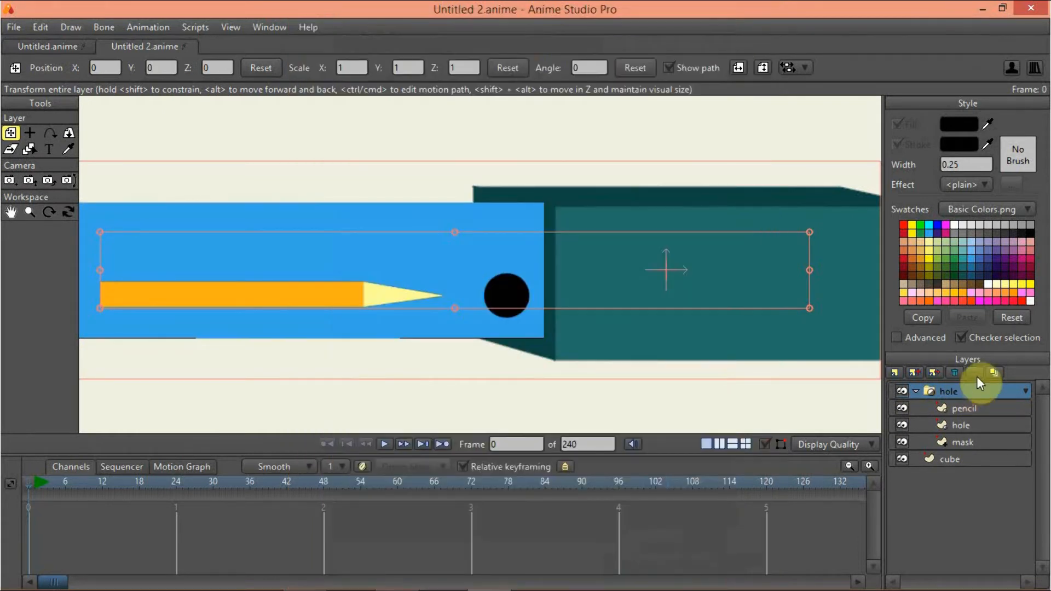
Set the pencil layer's masking to Mask this layer
double_click(971, 409)
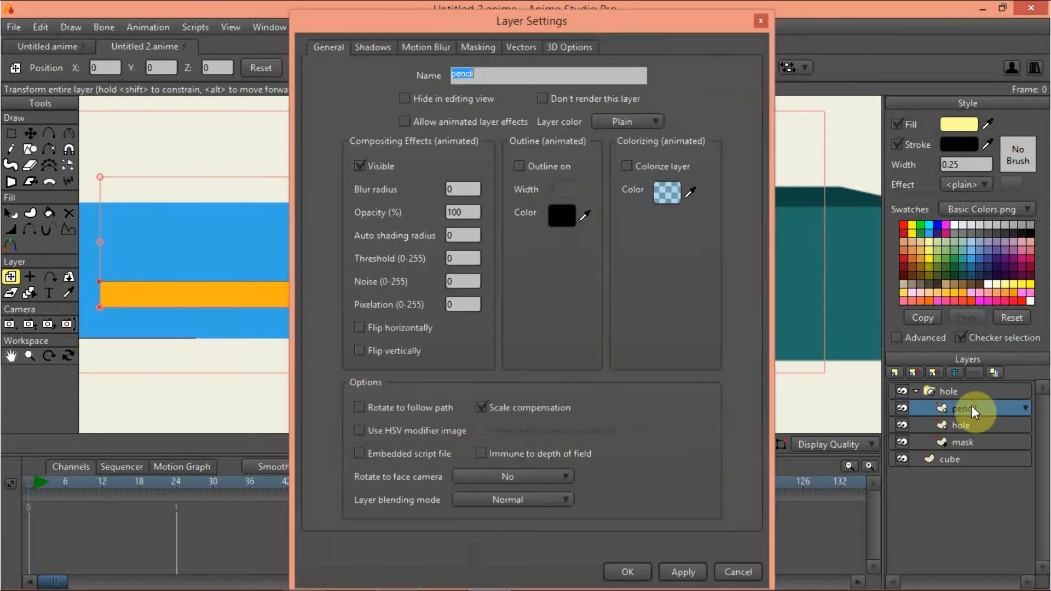
click(484, 44)
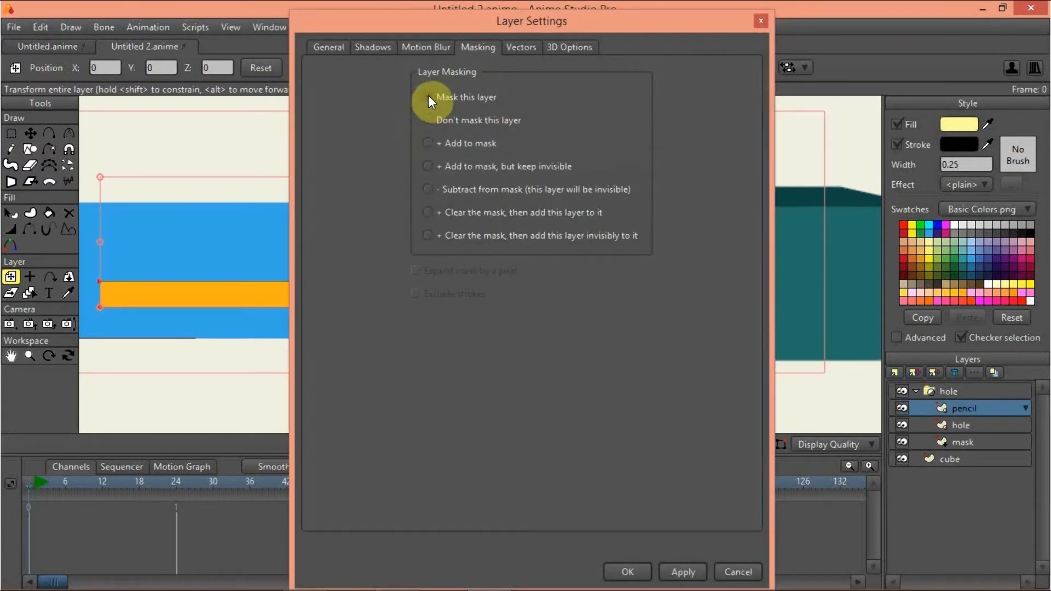
click(641, 569)
Set the masking of the hole layer inside the group to Don't mask this layer
click(967, 424)
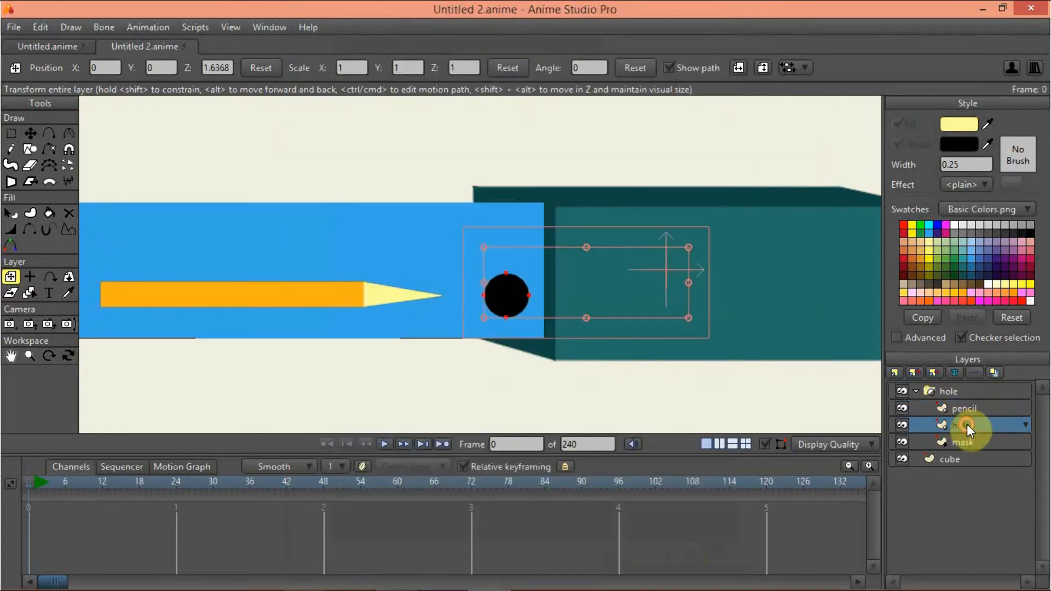
double_click(967, 424)
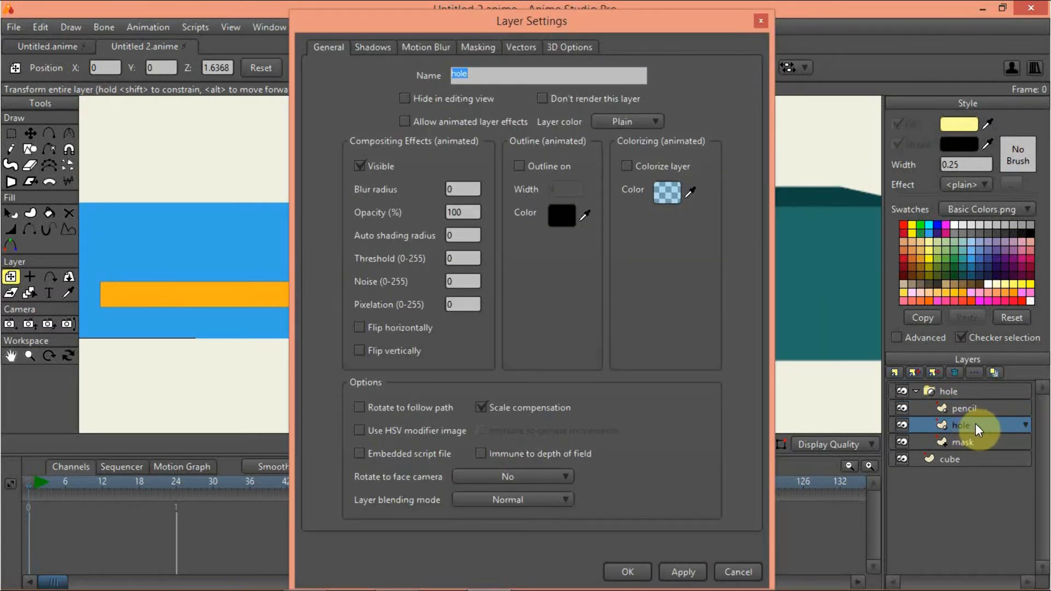
click(480, 48)
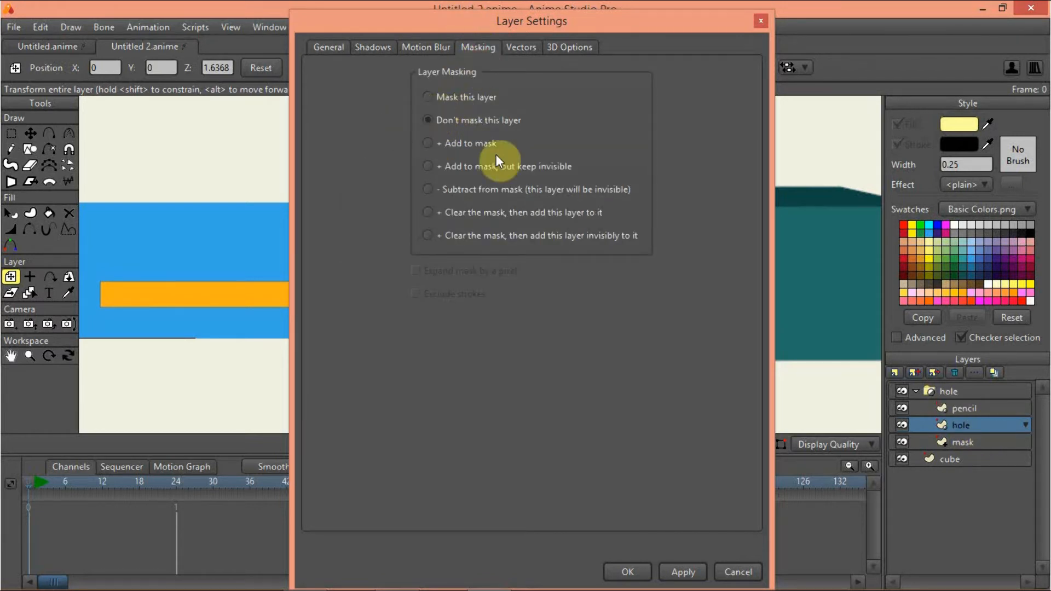
click(682, 569)
click(632, 573)
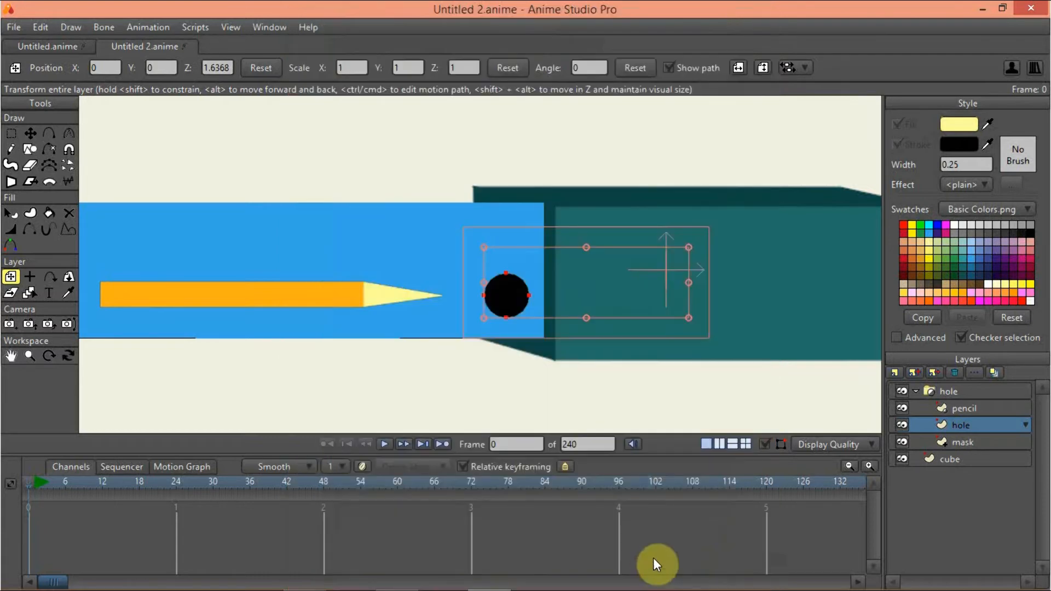
Set the mask layer's masking to Add to mask, but keep invisible
double_click(974, 441)
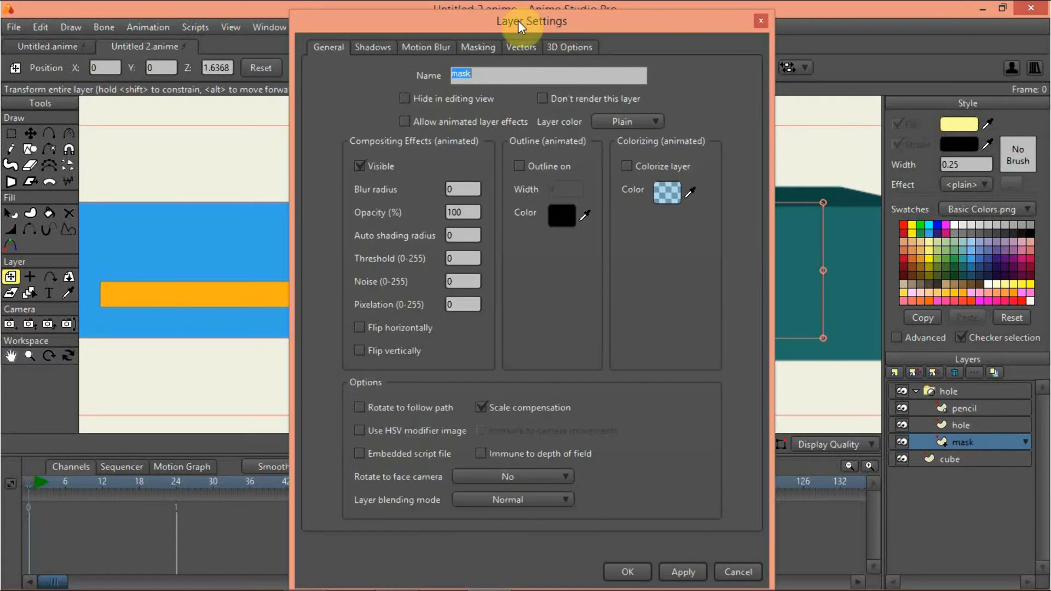
click(487, 47)
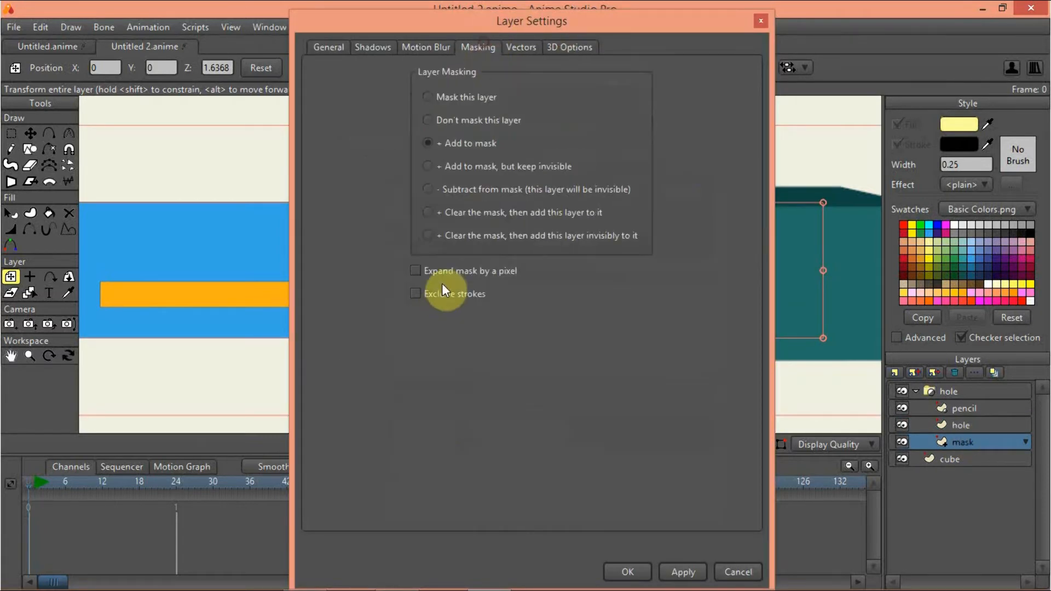
click(428, 166)
click(675, 567)
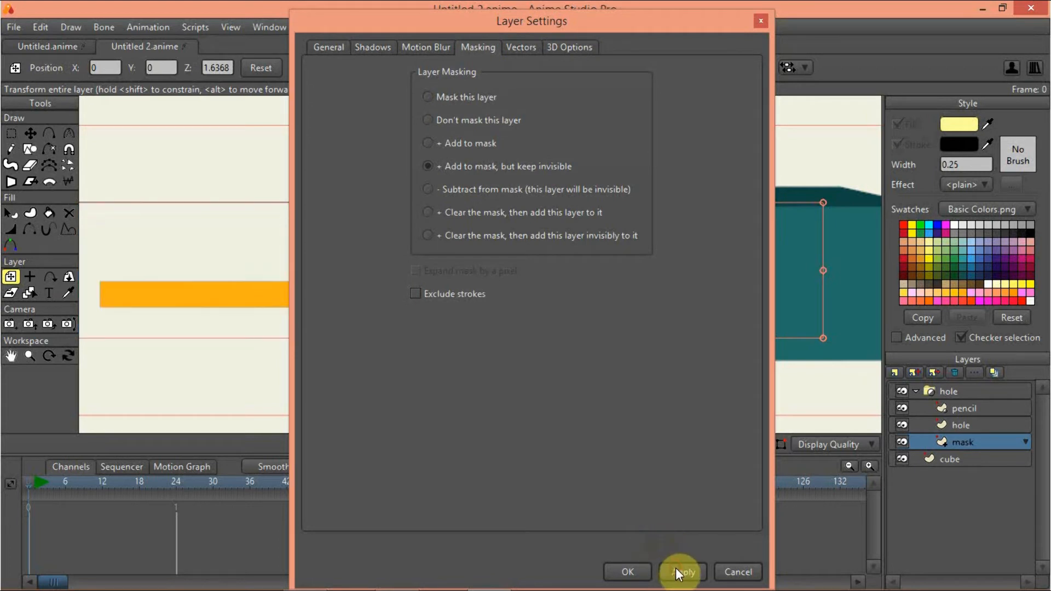
click(630, 572)
Move the pencil's points slightly towards the box, to about X -1.84, Y -0.11
scroll(649, 276, down, 1)
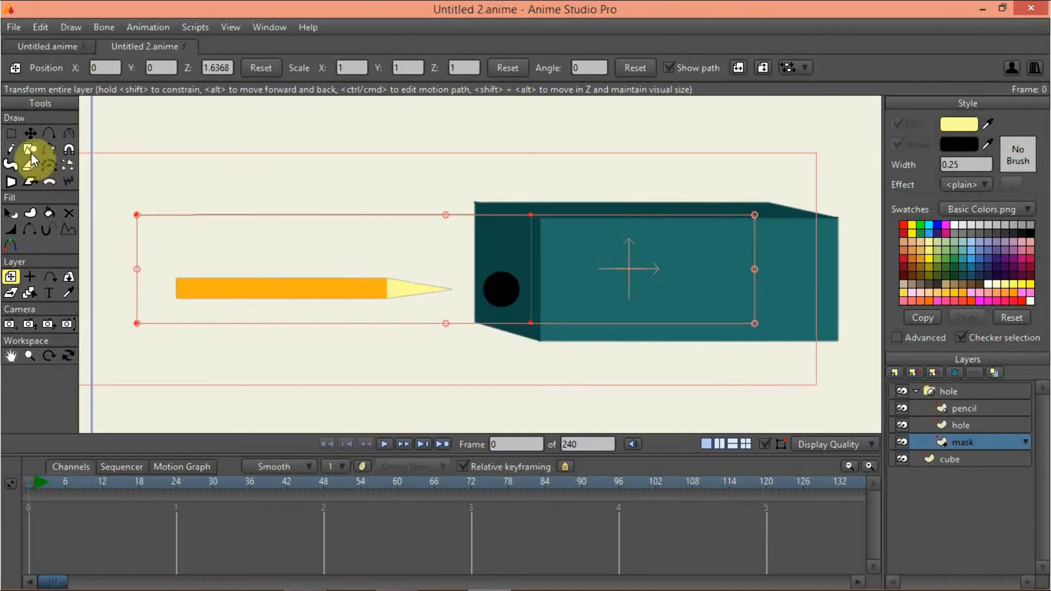
click(31, 133)
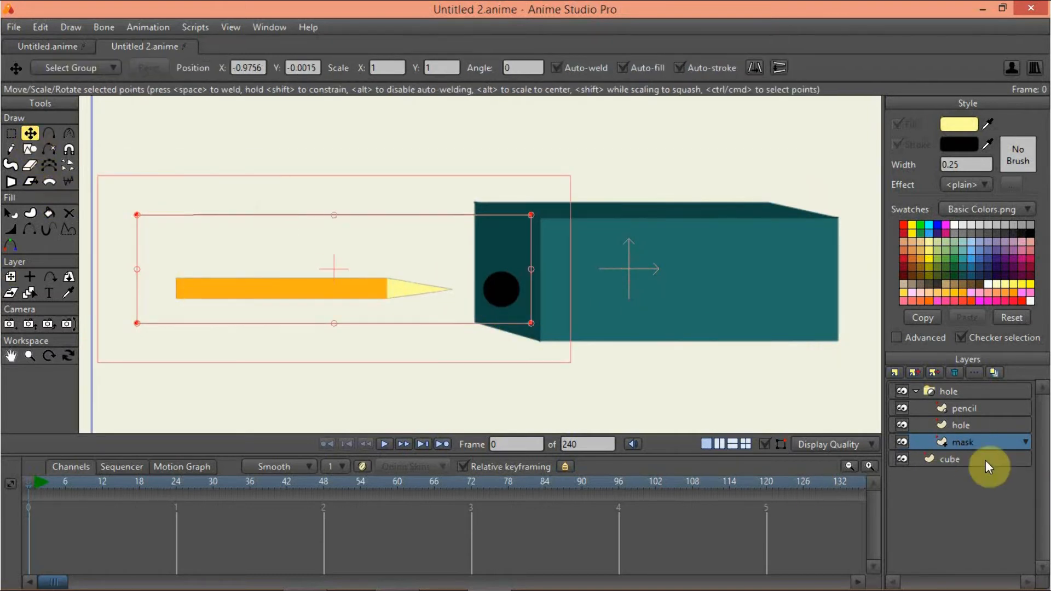
click(972, 408)
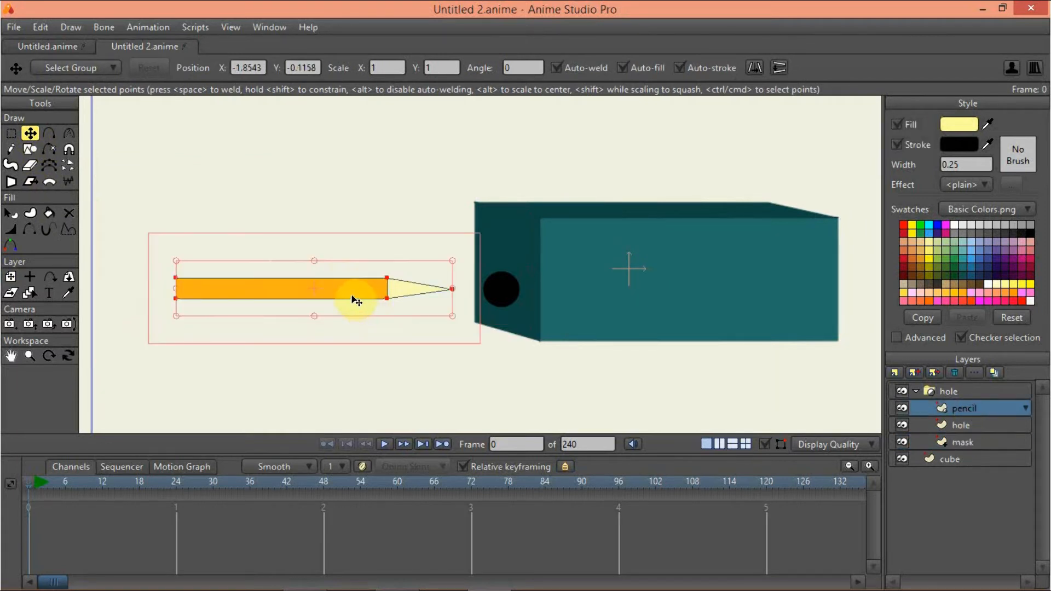
mouse_move(356, 300)
mouse_down()
mouse_move(352, 219)
mouse_move(343, 277)
mouse_move(345, 216)
mouse_move(342, 268)
mouse_move(326, 297)
mouse_move(298, 299)
mouse_move(487, 300)
mouse_move(355, 294)
mouse_up()
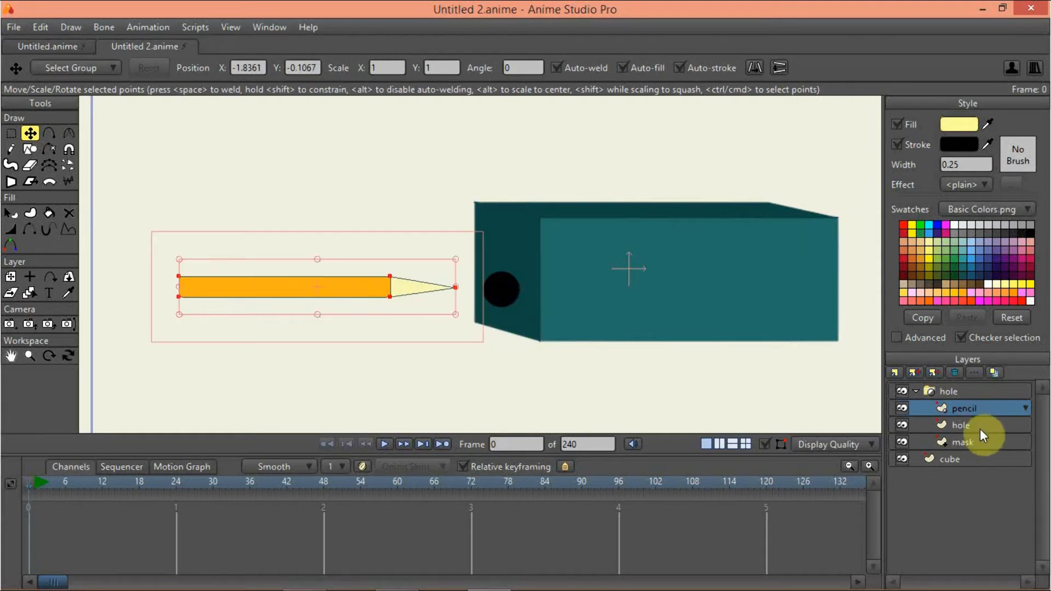
On the mask layer, move the rectangle's edge that lies on the box inward until it touches the hole's far rim
click(972, 442)
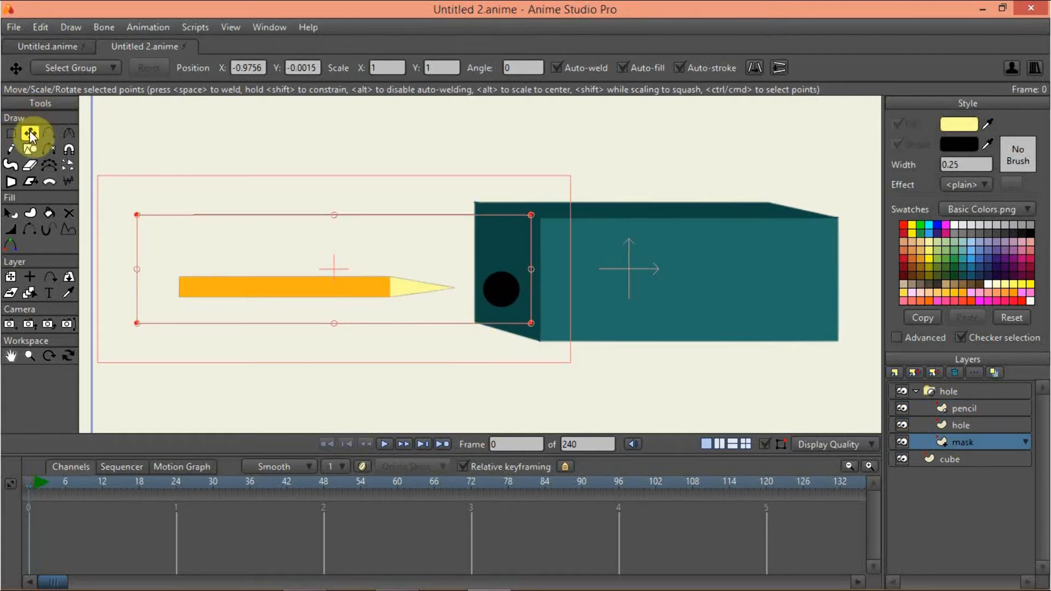
click(48, 133)
scroll(626, 244, up, 2)
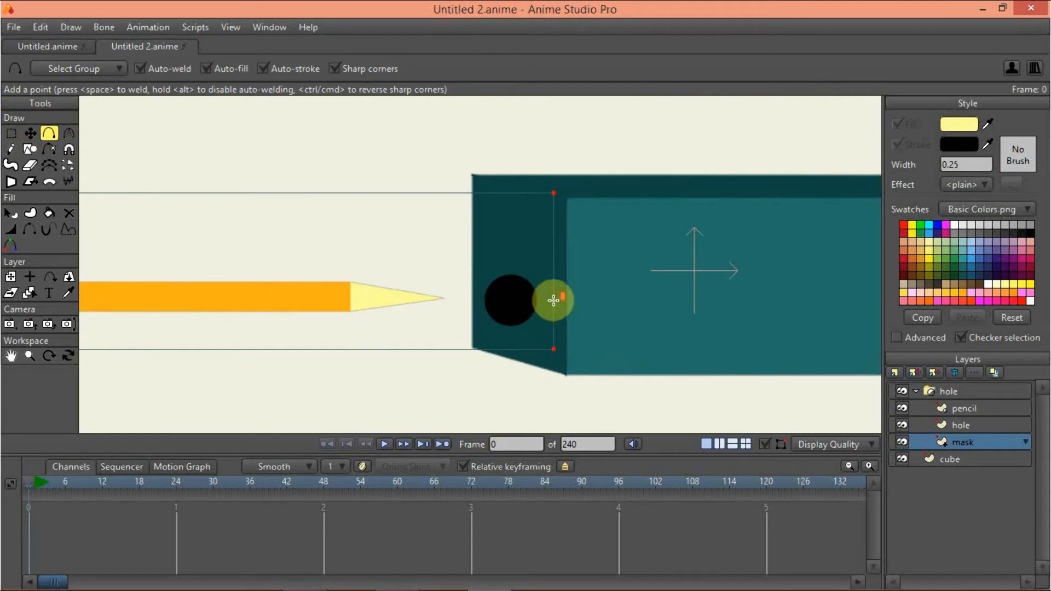
scroll(553, 300, up, 1)
click(30, 135)
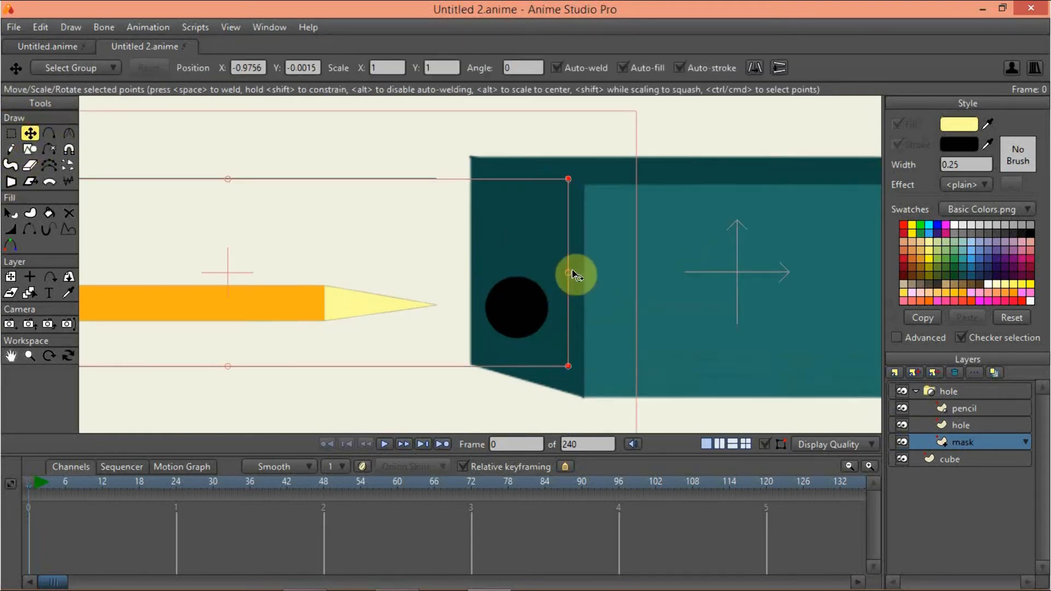
click(570, 275)
drag(569, 276, 558, 277)
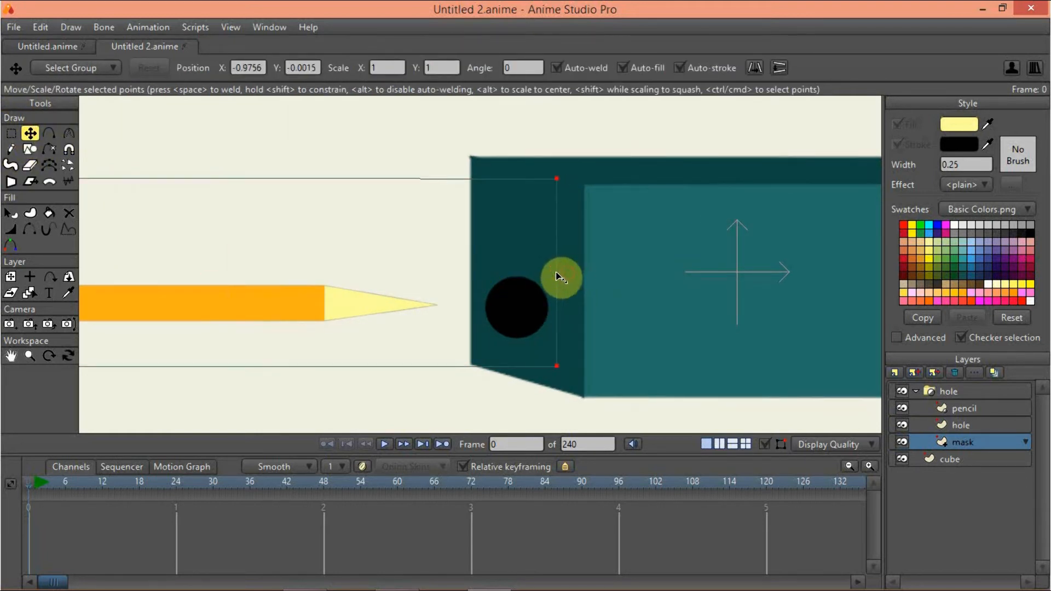
click(246, 162)
Add points along the mask's edge on the box and fit them around the far rim of the hole
click(50, 133)
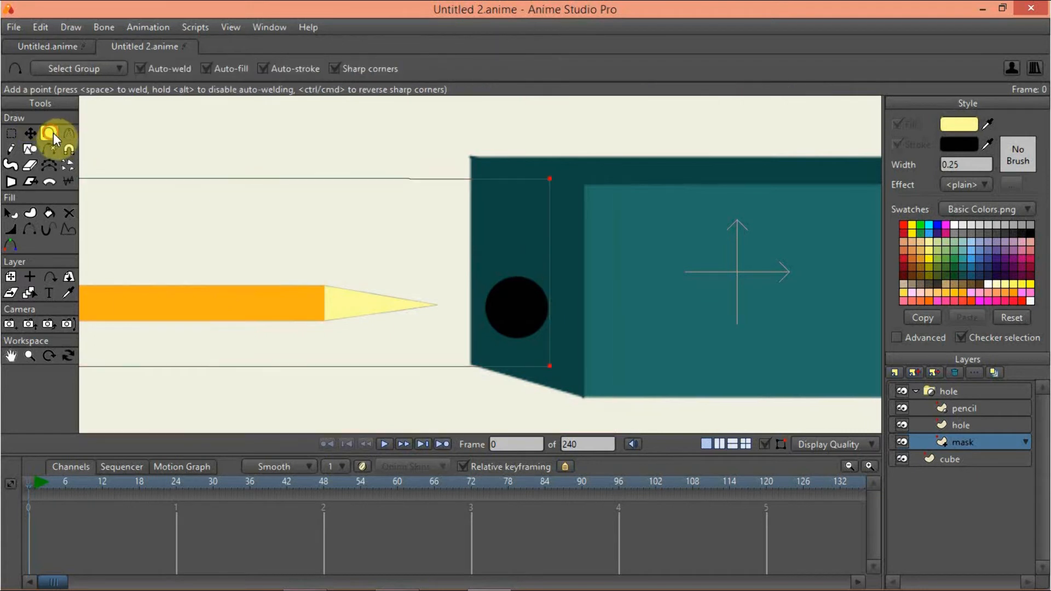
scroll(537, 253, up, 1)
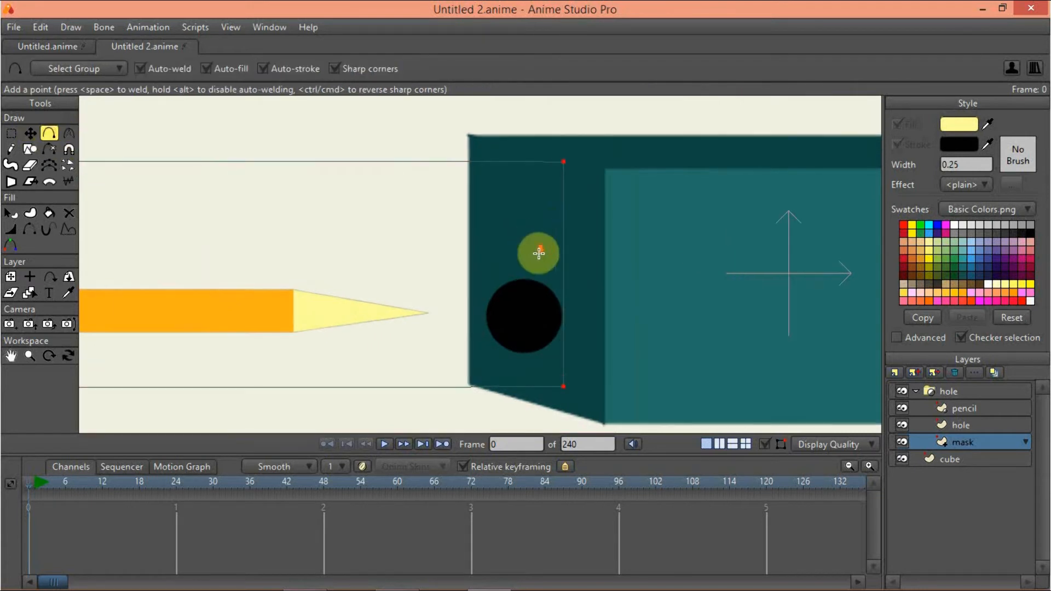
click(563, 313)
scroll(563, 312, up, 2)
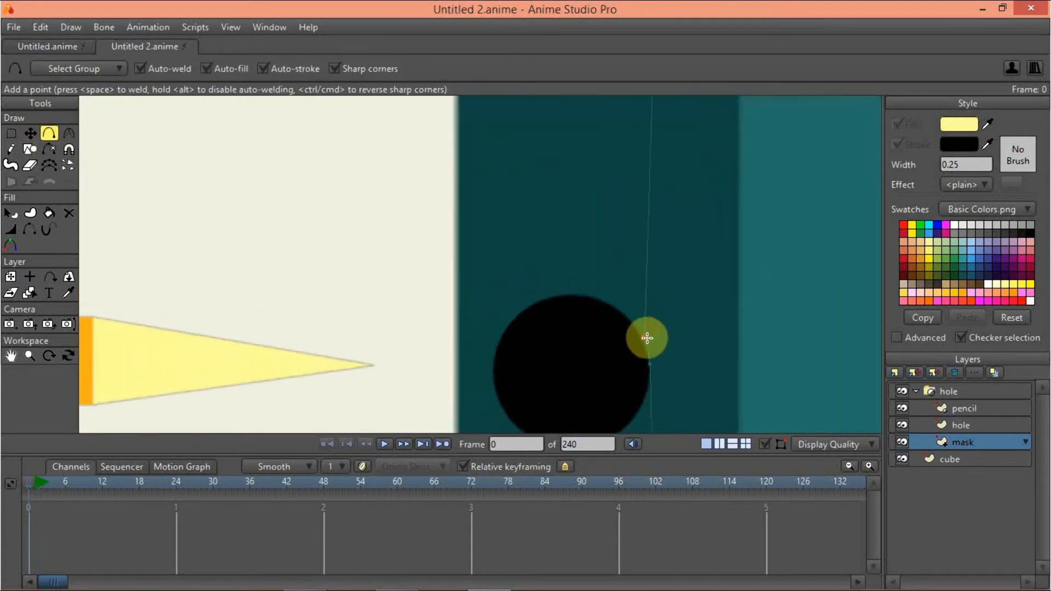
click(633, 317)
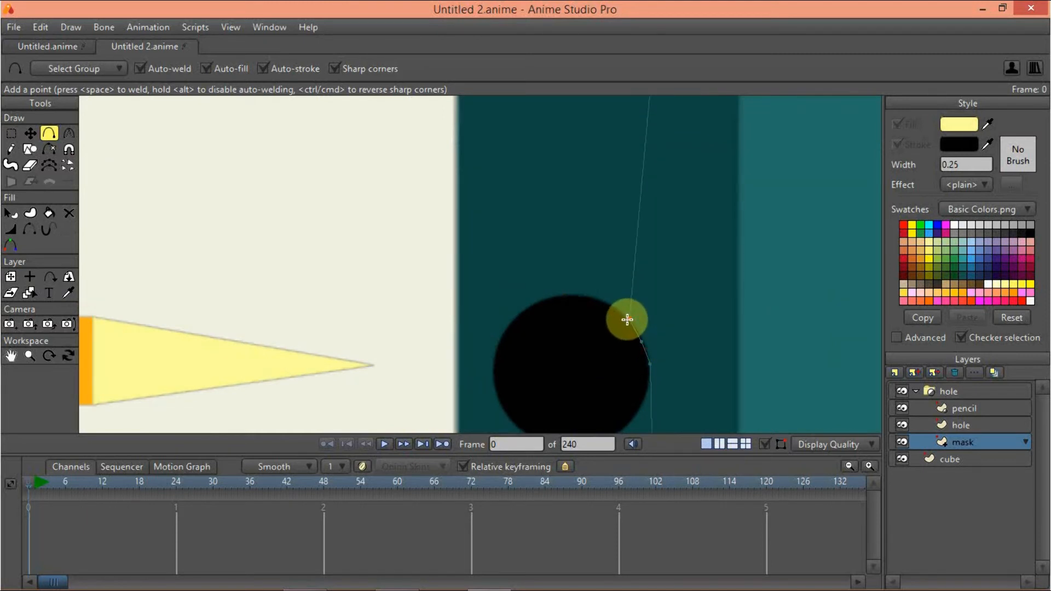
drag(633, 281, 545, 300)
mouse_move(616, 366)
mouse_down()
mouse_move(639, 287)
mouse_move(675, 335)
mouse_move(664, 331)
mouse_move(660, 353)
mouse_move(652, 346)
mouse_move(660, 373)
mouse_move(645, 356)
mouse_move(657, 383)
mouse_move(630, 364)
mouse_move(617, 380)
mouse_move(615, 370)
mouse_up()
scroll(645, 282, down, 3)
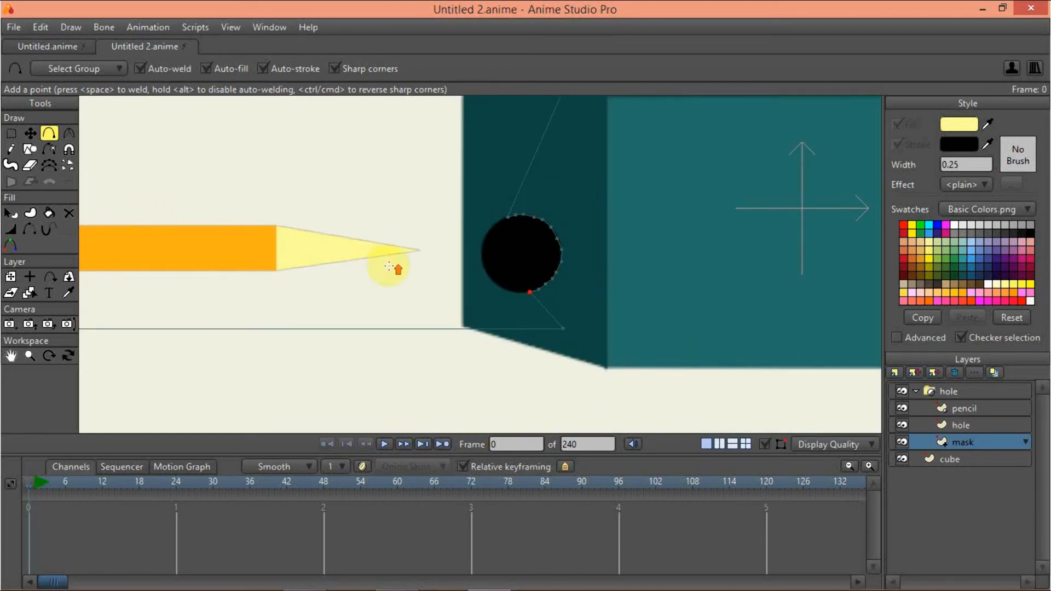
scroll(399, 269, down, 2)
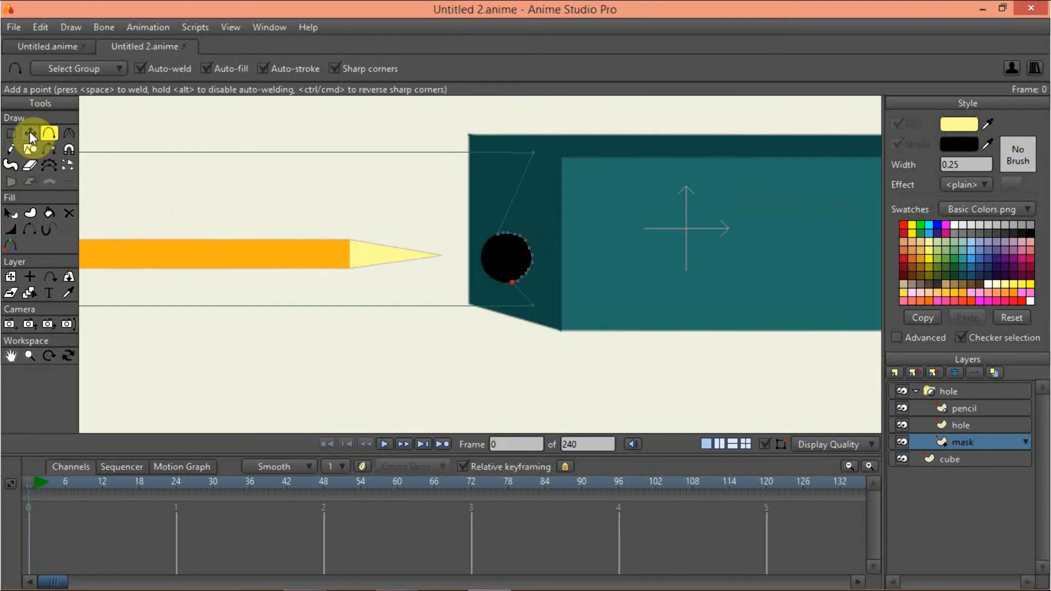
Move the pencil's points towards the hole to about X -1.61, Y -0.11, and clear the point selection
click(30, 133)
click(977, 412)
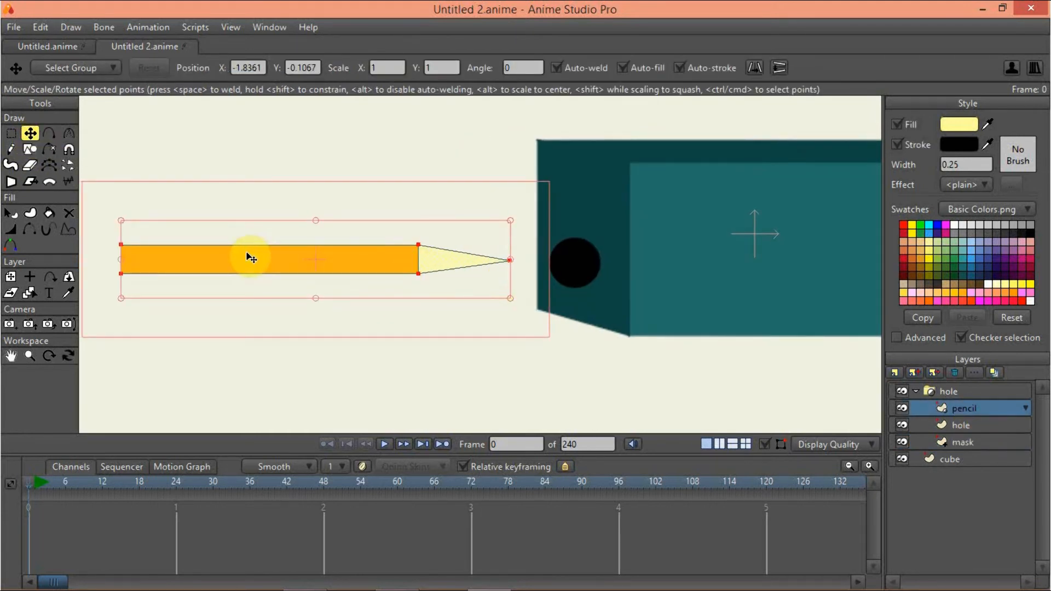
mouse_move(251, 258)
mouse_down()
mouse_move(485, 283)
mouse_move(301, 272)
mouse_up()
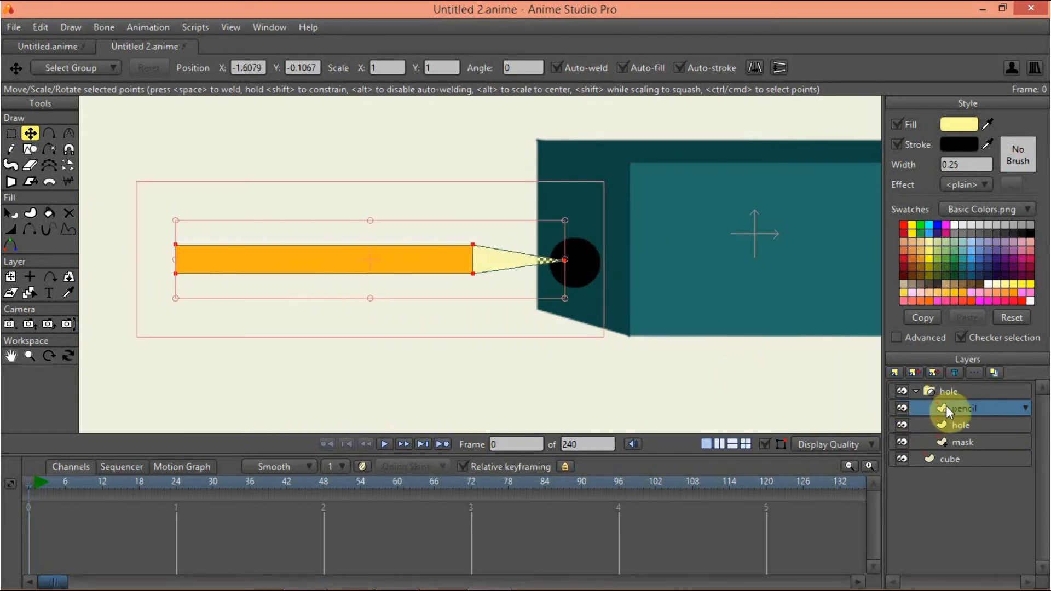
key(Return)
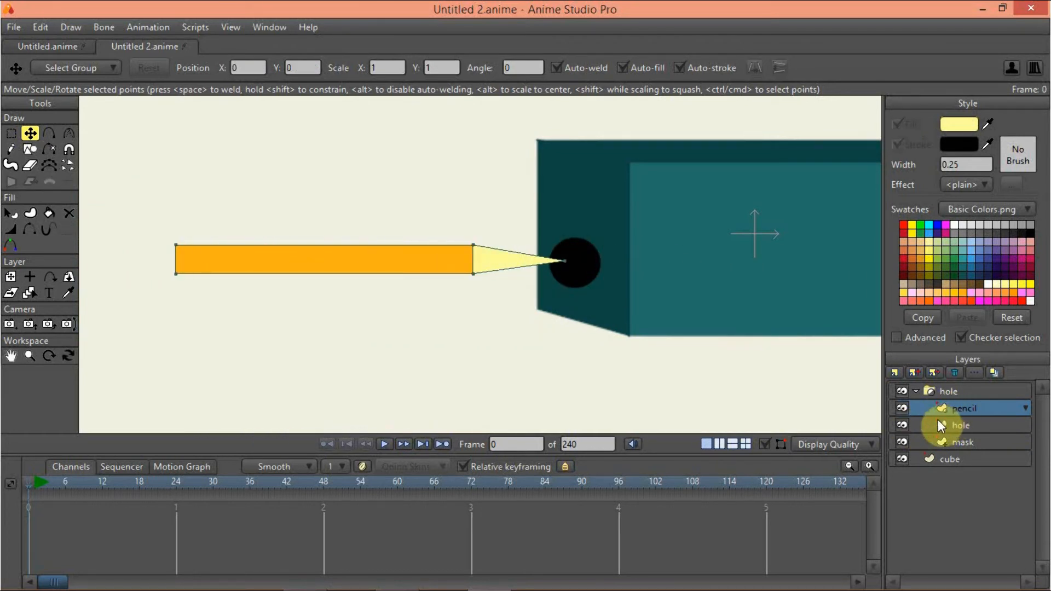
click(905, 410)
click(904, 409)
mouse_move(270, 270)
mouse_down()
mouse_move(390, 272)
mouse_move(351, 276)
mouse_up()
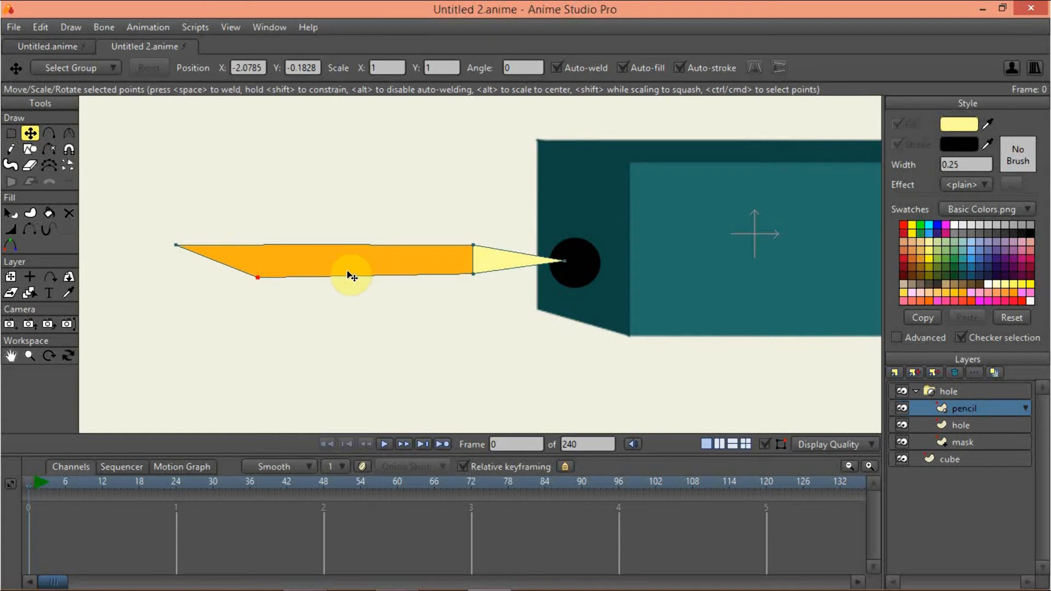
key(ctrl+z)
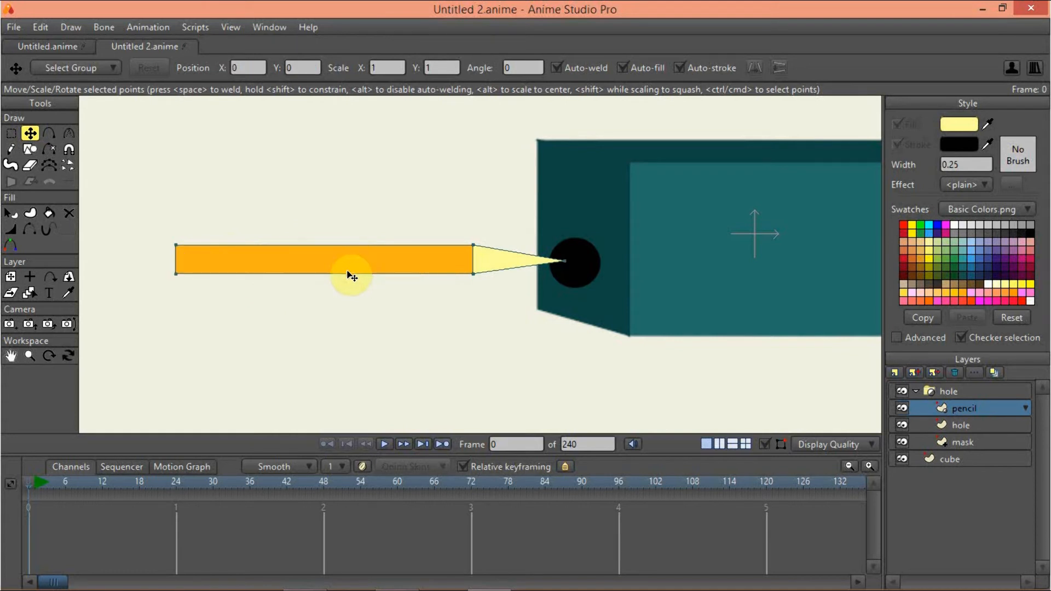
Move the whole pencil layer into the hole, to about X 0.54, Y -0.01, and render the frame to check the mask
click(11, 278)
mouse_move(347, 270)
mouse_down()
mouse_move(511, 268)
mouse_move(441, 263)
mouse_move(319, 278)
mouse_move(474, 280)
mouse_move(477, 269)
mouse_up()
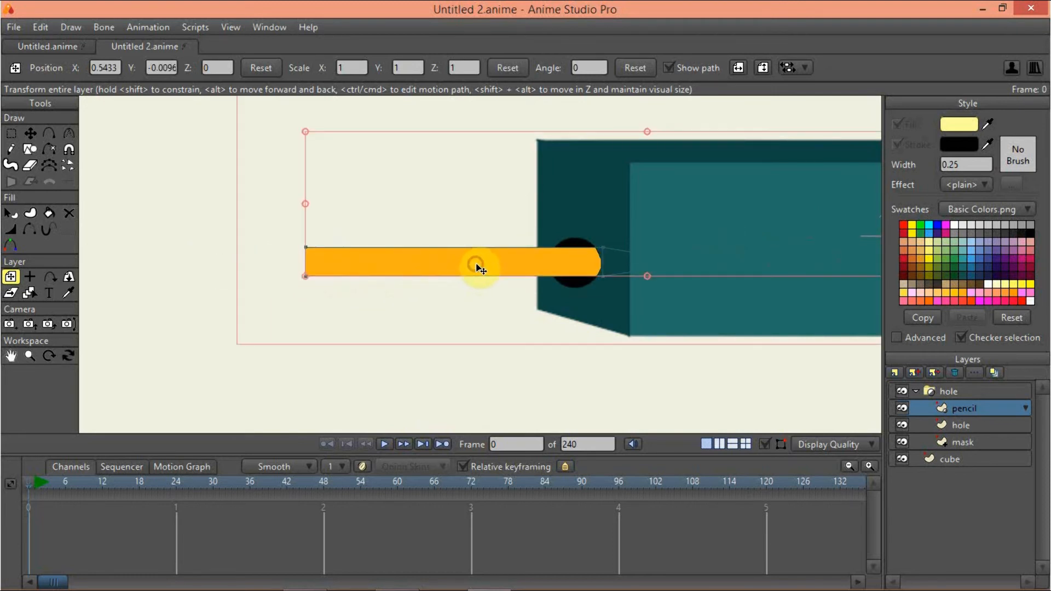
key(ctrl+r)
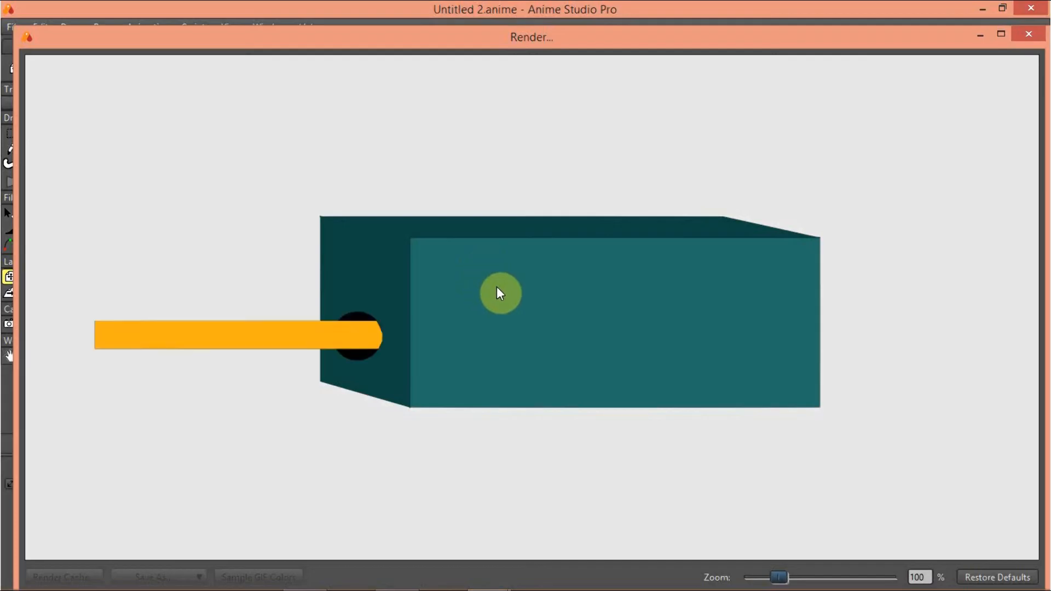
click(1032, 34)
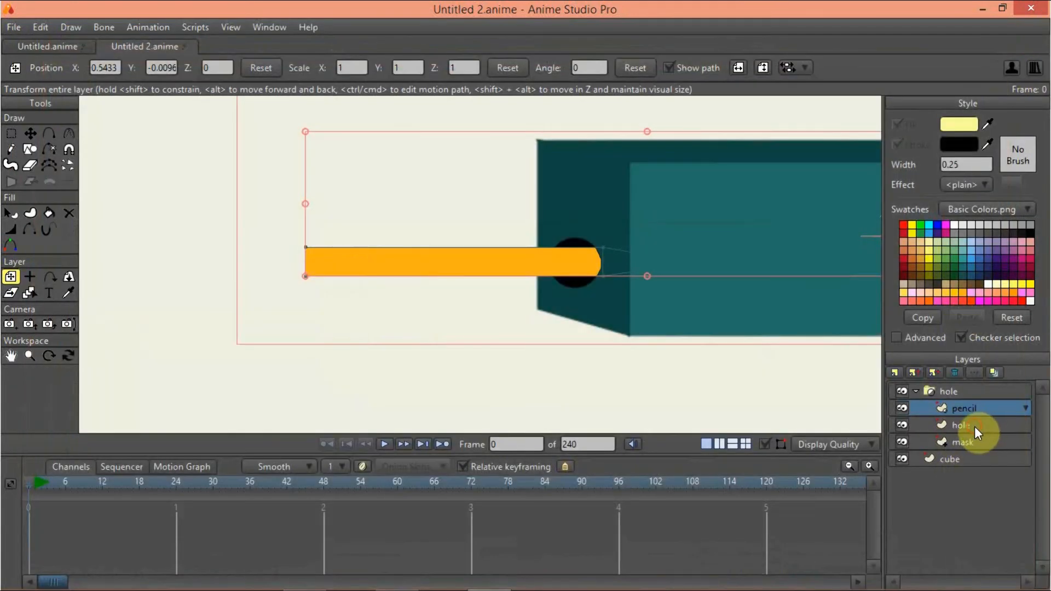
Try the hole layer above the pencil layer, with the pencil layer at about X 0.37, Y -0.06, and render the frame
drag(975, 426, 978, 400)
mouse_move(468, 255)
mouse_down()
mouse_move(434, 260)
mouse_move(466, 266)
mouse_up()
key(ctrl+z)
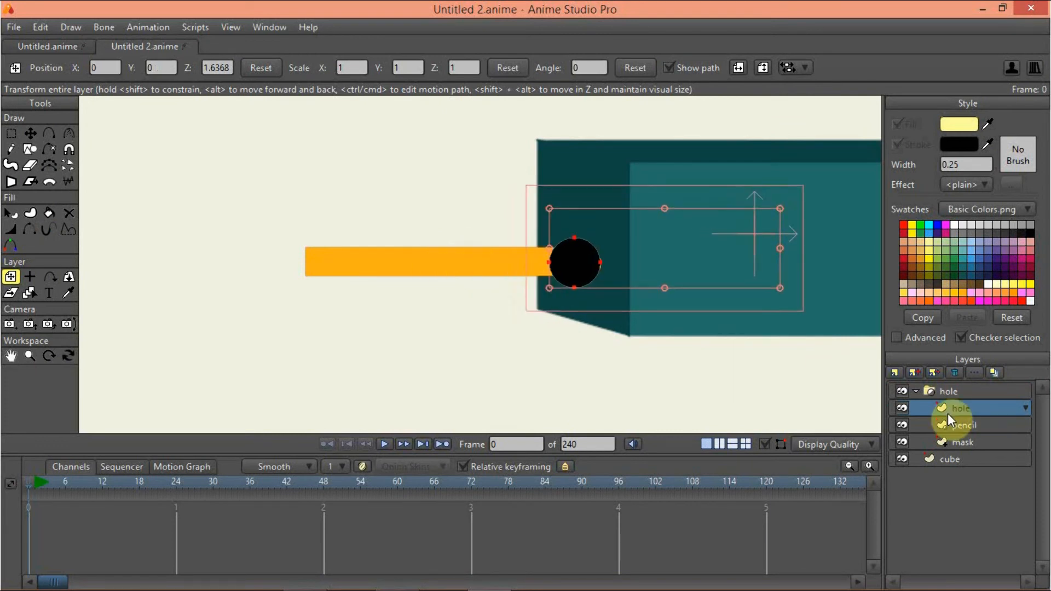
click(978, 428)
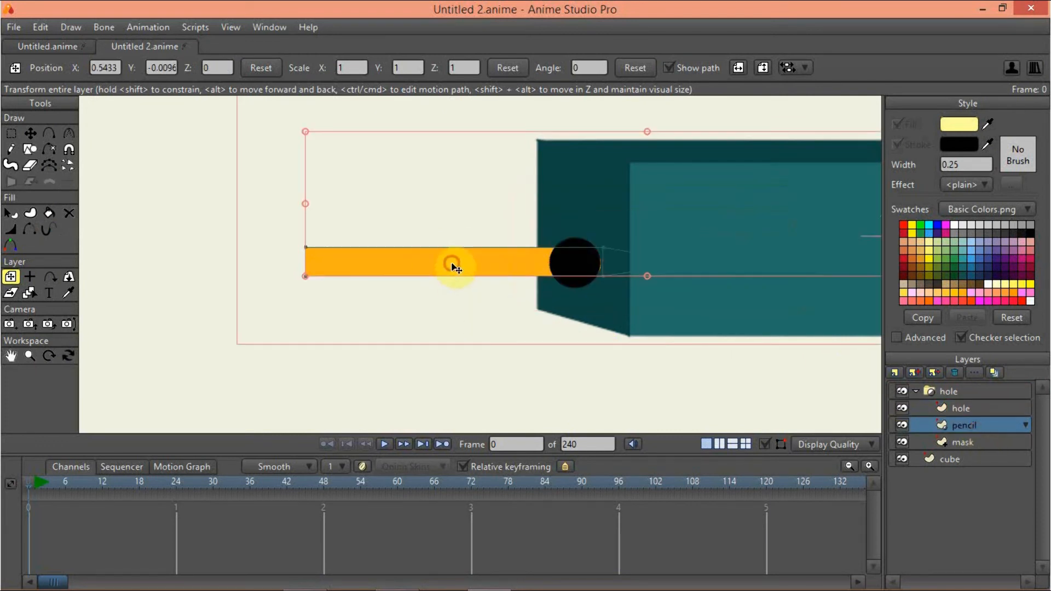
mouse_move(452, 265)
mouse_down()
mouse_move(307, 265)
mouse_move(453, 270)
mouse_move(335, 265)
mouse_move(420, 281)
mouse_up()
key(ctrl+r)
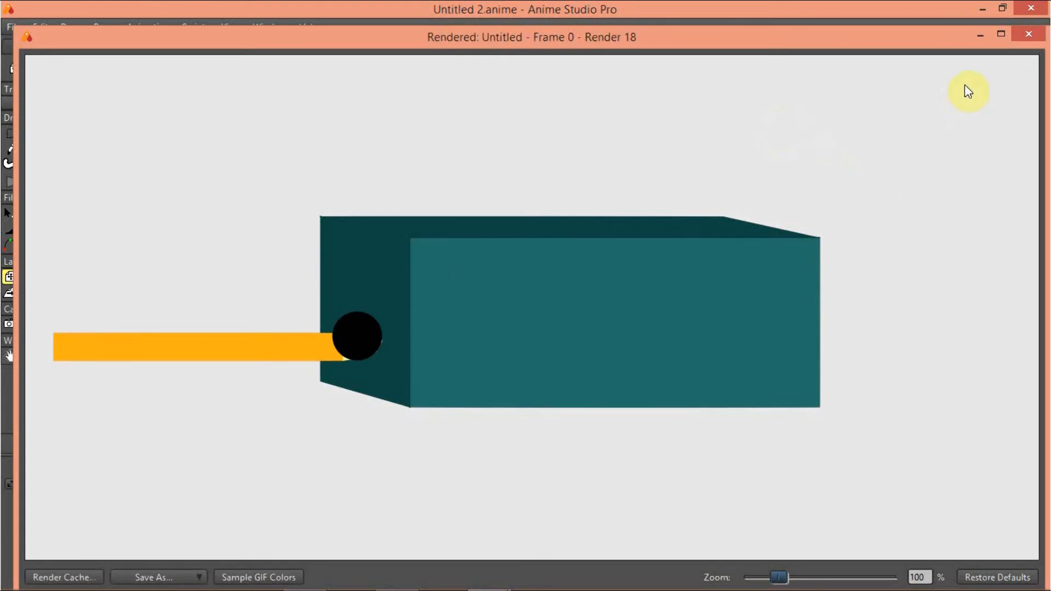
click(1029, 34)
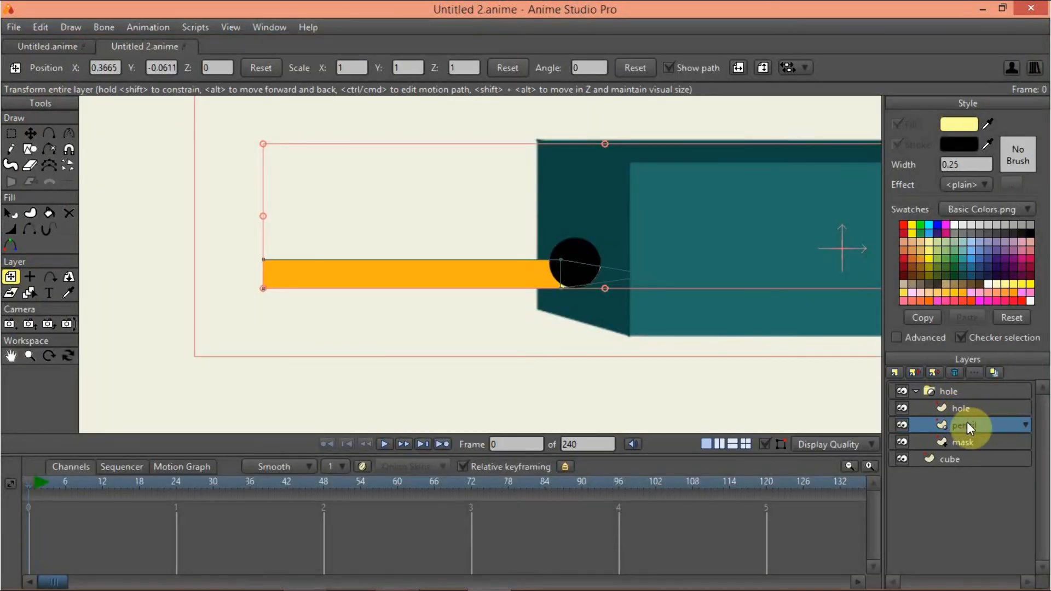
Put the pencil layer back above the hole layer and line the pencil up with the hole at about X 0.36, Y 0
drag(970, 406, 971, 405)
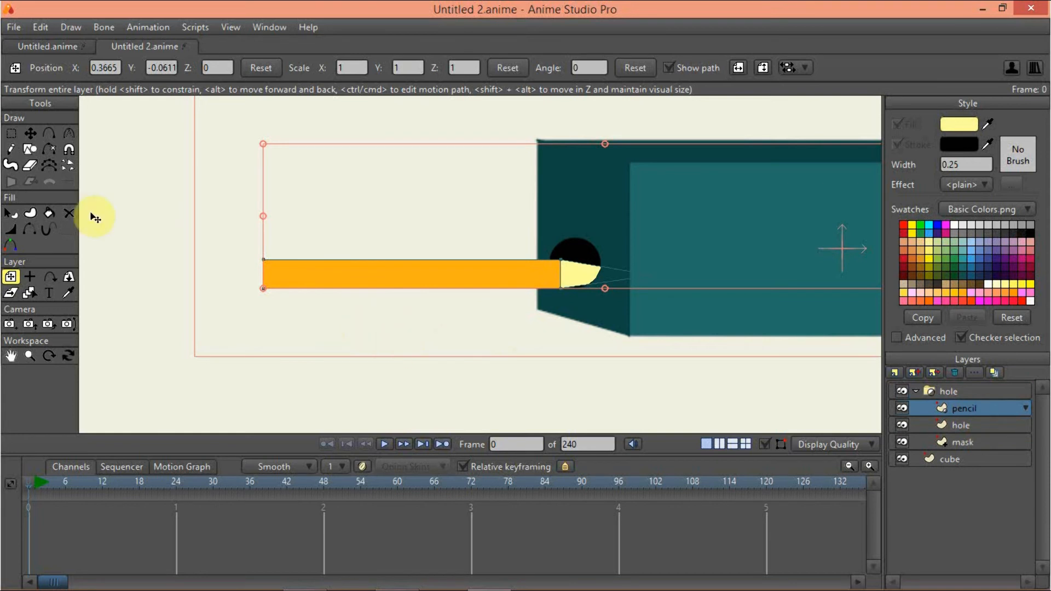
mouse_move(404, 279)
mouse_down()
mouse_move(417, 279)
mouse_move(404, 264)
mouse_up()
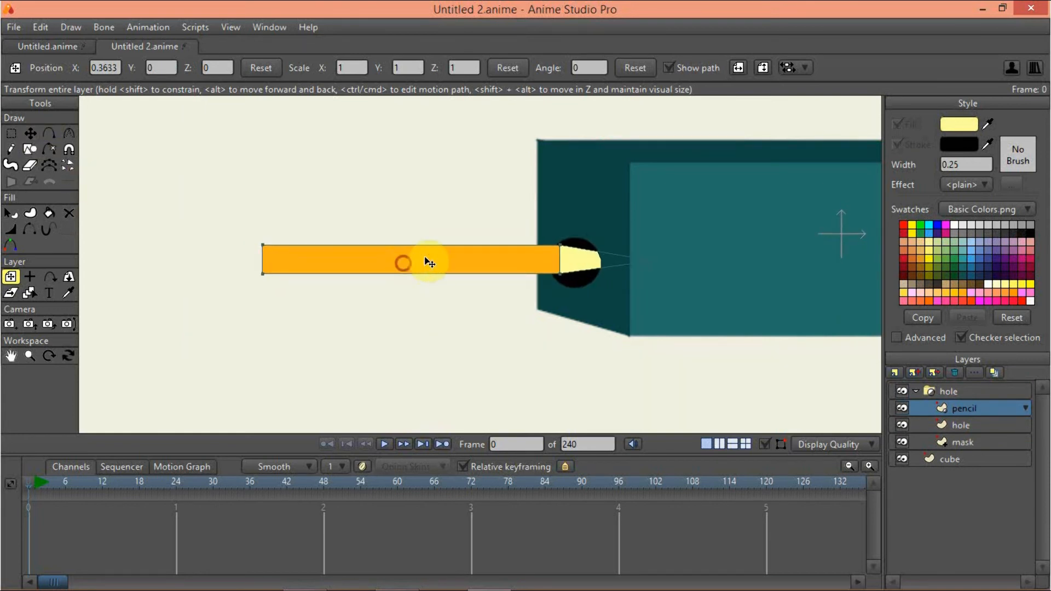
Move the pencil layer to about X 0.42, Y 0.14 and rotate it to about -89 degrees
drag(459, 244, 433, 247)
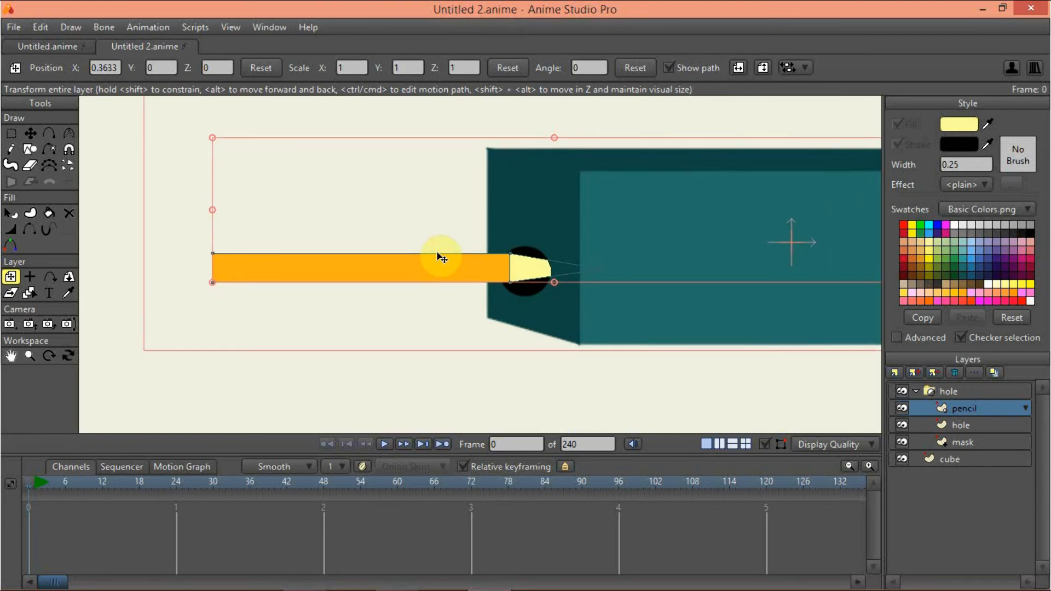
scroll(542, 254, up, 1)
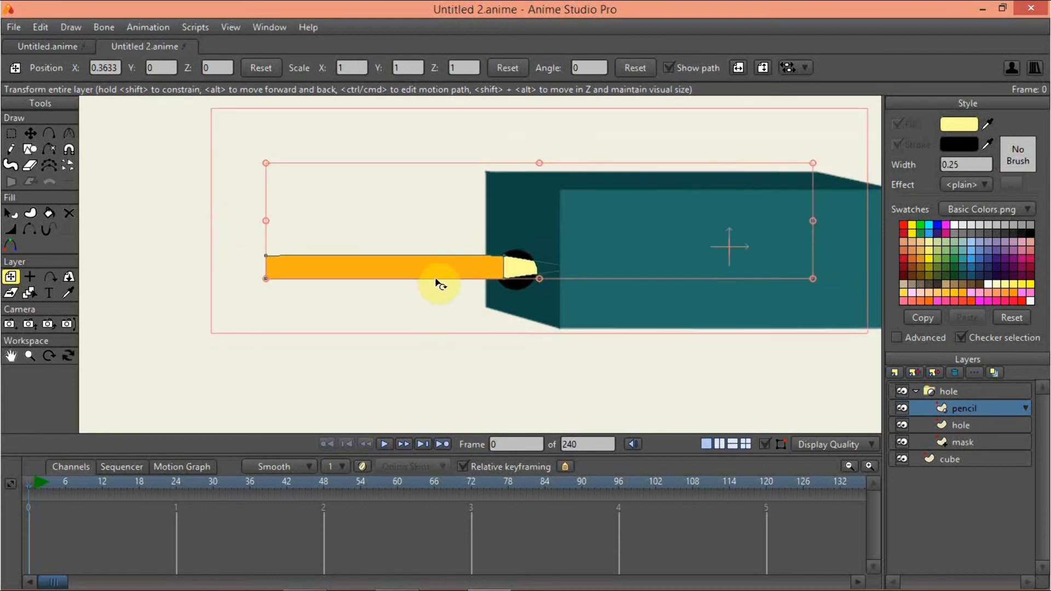
mouse_move(444, 265)
mouse_down()
mouse_move(439, 237)
mouse_move(461, 208)
mouse_move(472, 235)
mouse_up()
drag(743, 273, 567, 344)
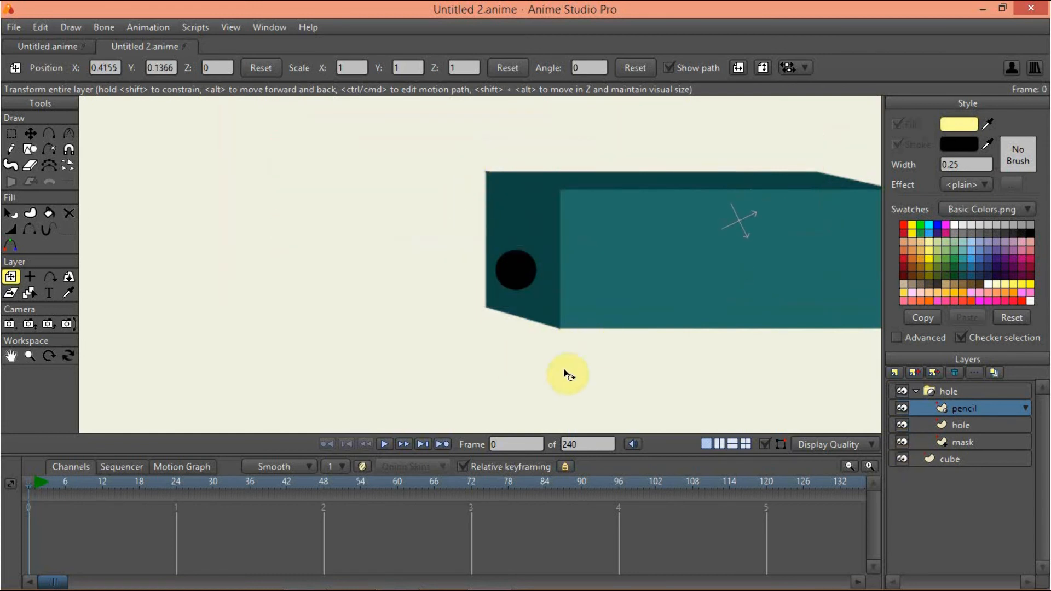
mouse_move(720, 277)
mouse_down()
mouse_move(652, 331)
mouse_move(724, 294)
mouse_up()
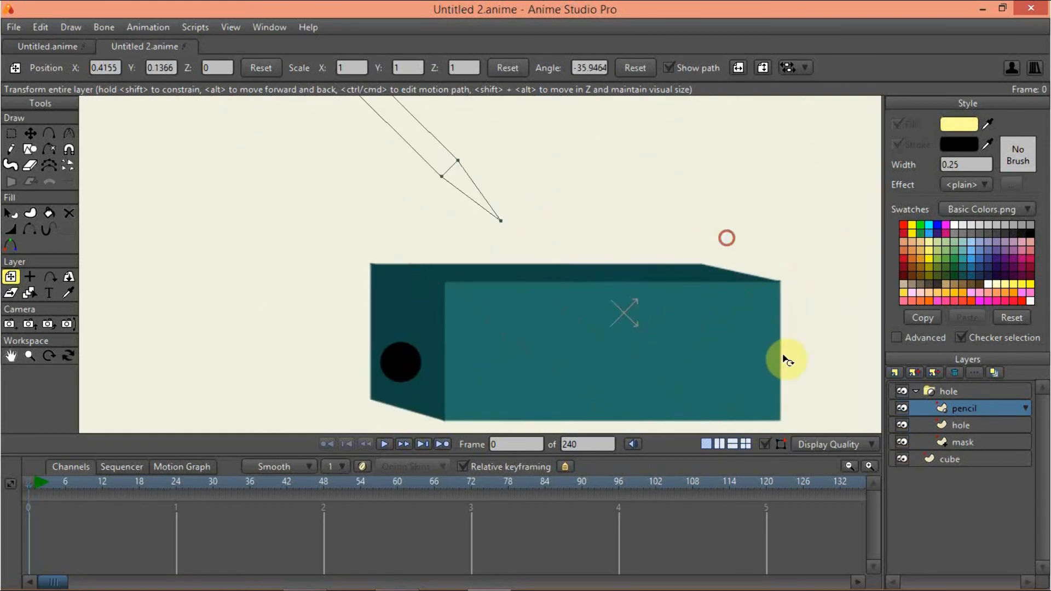
mouse_move(784, 360)
mouse_down()
mouse_move(767, 352)
mouse_move(714, 400)
mouse_move(704, 383)
mouse_up()
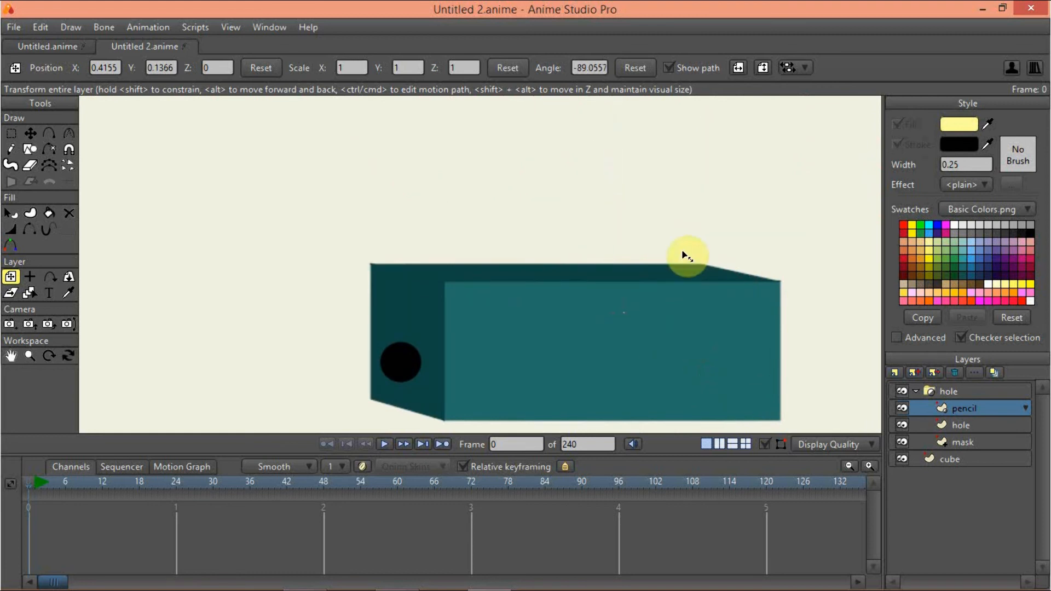
Scale the pencil layer down to about 0.33 and move it beside the box, to about X -1.52, Y -0.28
drag(684, 255, 703, 295)
scroll(751, 263, down, 1)
drag(753, 263, 923, 236)
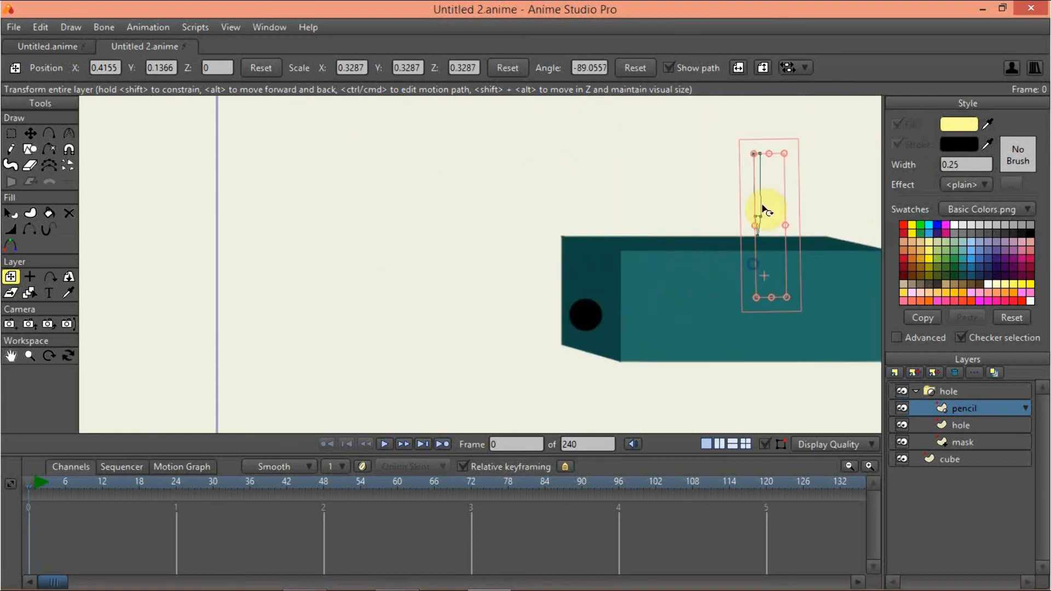
mouse_move(761, 205)
mouse_down()
mouse_move(620, 240)
mouse_move(468, 243)
mouse_move(458, 266)
mouse_move(508, 244)
mouse_up()
scroll(511, 233, up, 6)
scroll(517, 235, up, 6)
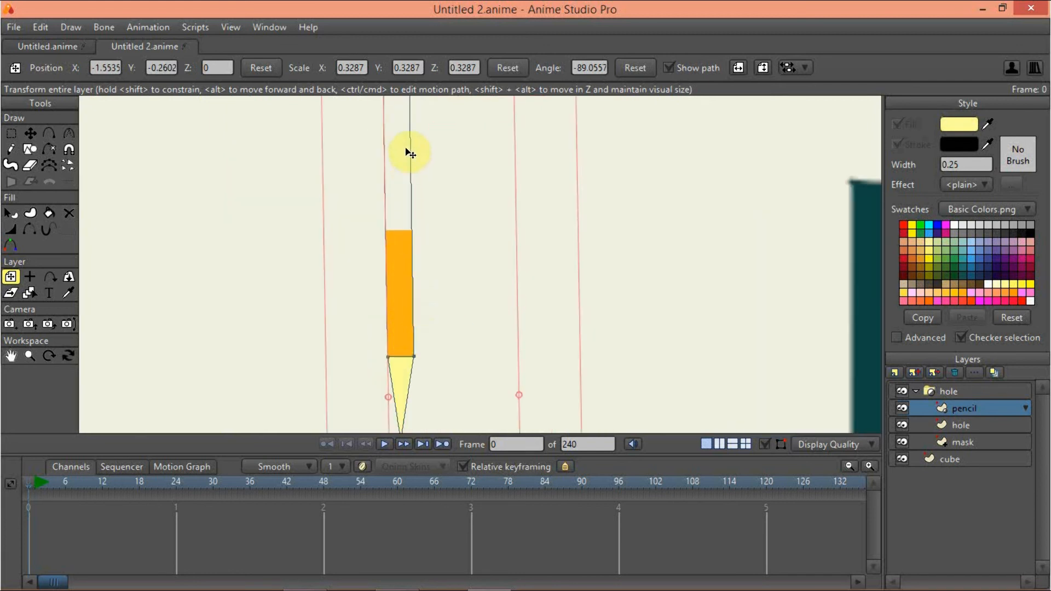
mouse_move(410, 153)
mouse_down()
mouse_move(403, 141)
mouse_move(417, 113)
mouse_move(427, 185)
mouse_move(435, 150)
mouse_move(434, 220)
mouse_move(430, 155)
mouse_up()
scroll(771, 311, up, 1)
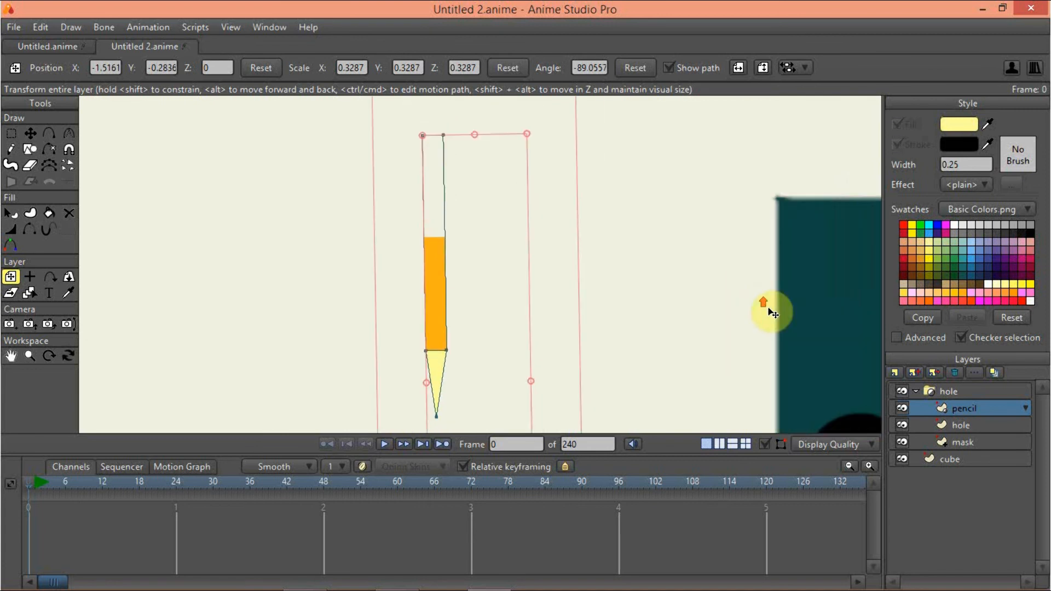
scroll(754, 363, up, 1)
Place the pencil in the hole at about X -0.30, Y -0.20, angled about -12.7 degrees, and render the frame
mouse_move(533, 329)
mouse_down()
mouse_move(519, 300)
mouse_move(405, 293)
mouse_move(390, 356)
mouse_move(638, 348)
mouse_move(687, 377)
mouse_move(630, 363)
mouse_move(691, 378)
mouse_up()
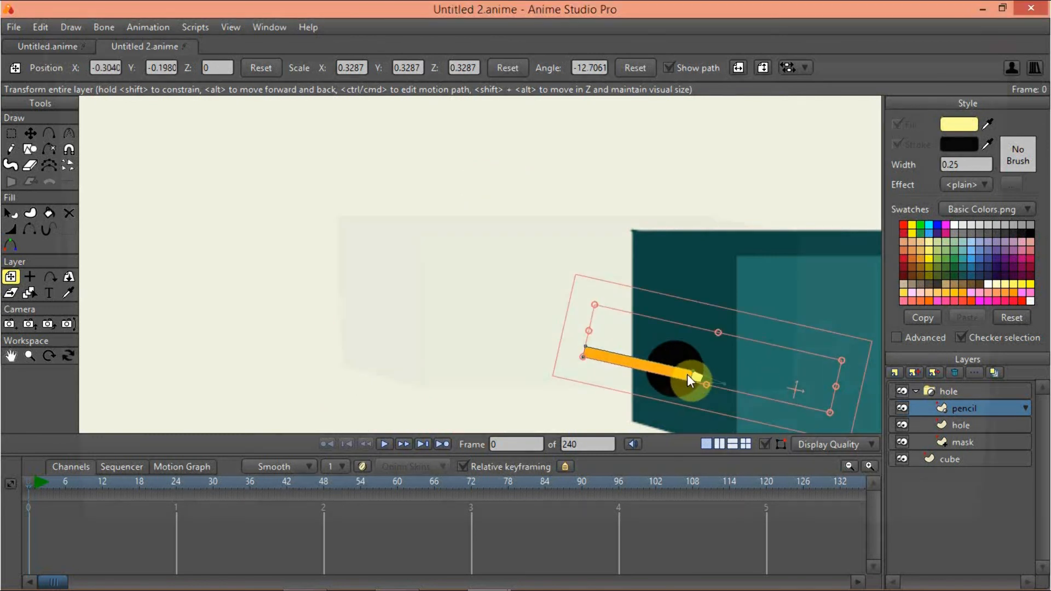
key(ctrl+r)
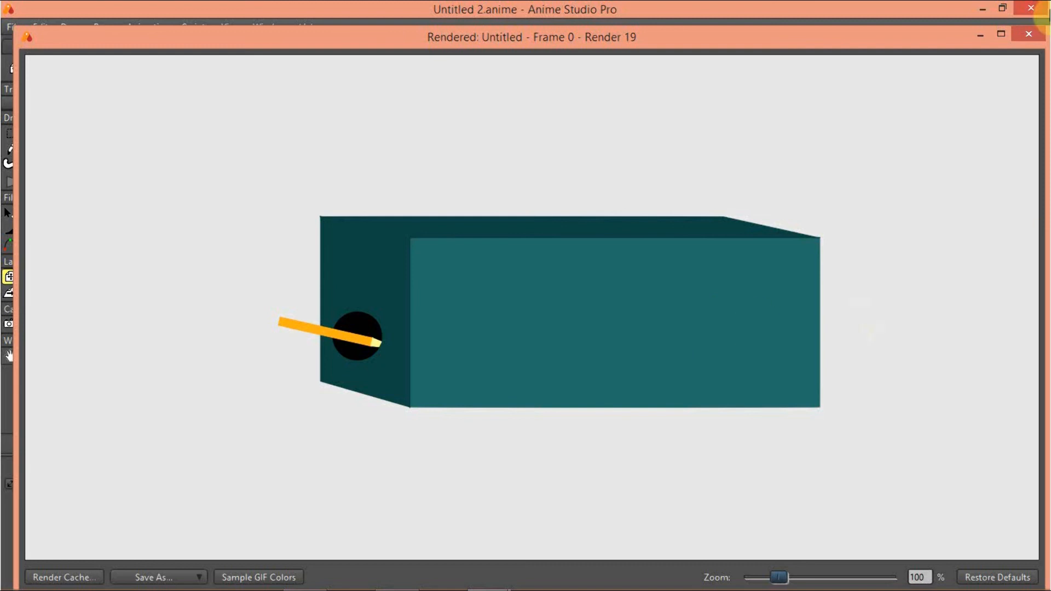
click(1027, 36)
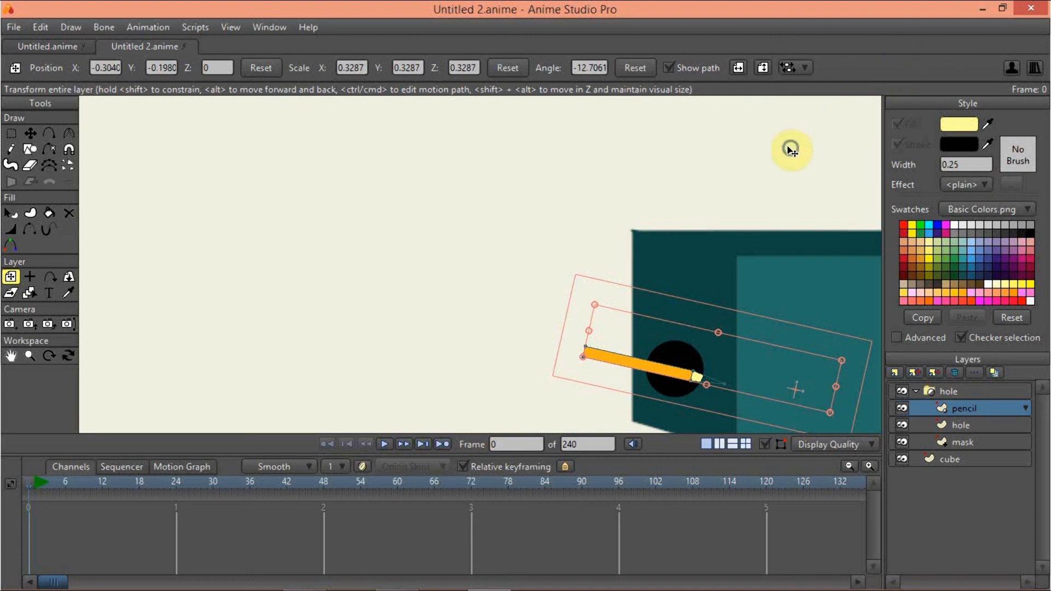
drag(790, 148, 706, 162)
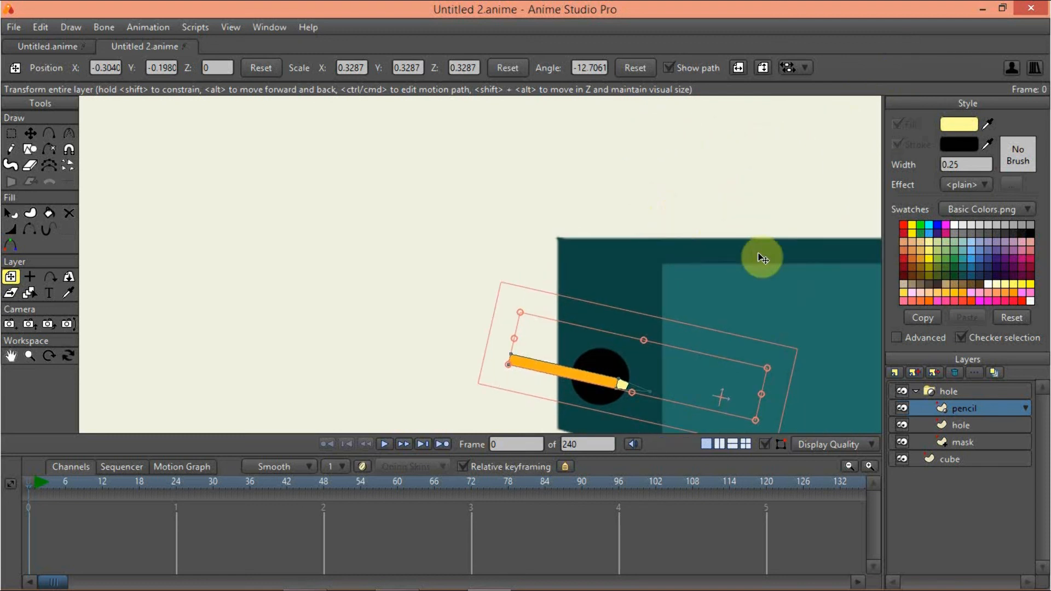
mouse_move(762, 257)
mouse_down()
mouse_move(617, 228)
mouse_move(536, 226)
mouse_up()
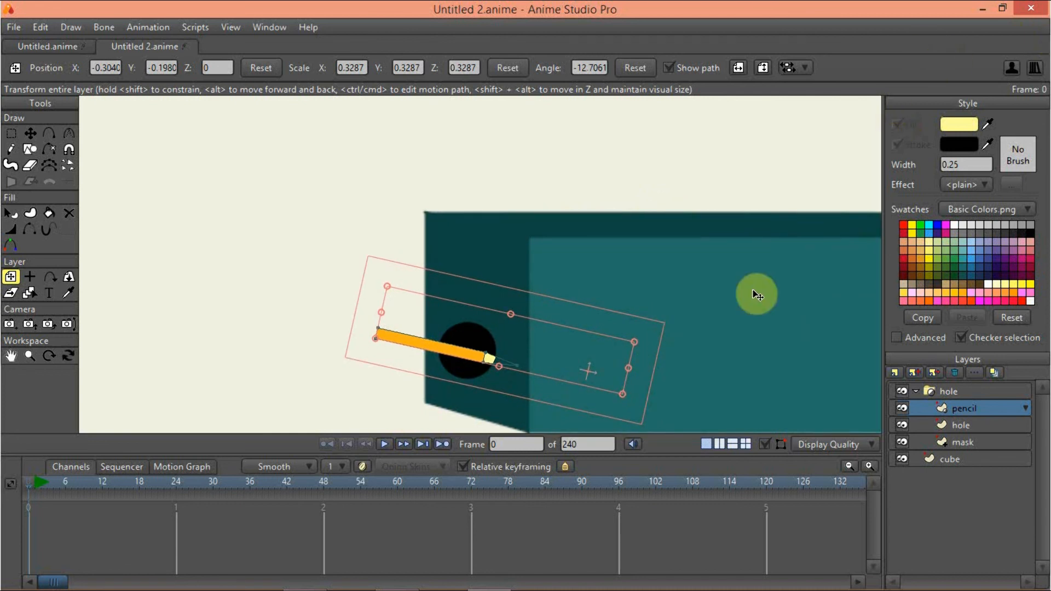
mouse_move(221, 590)
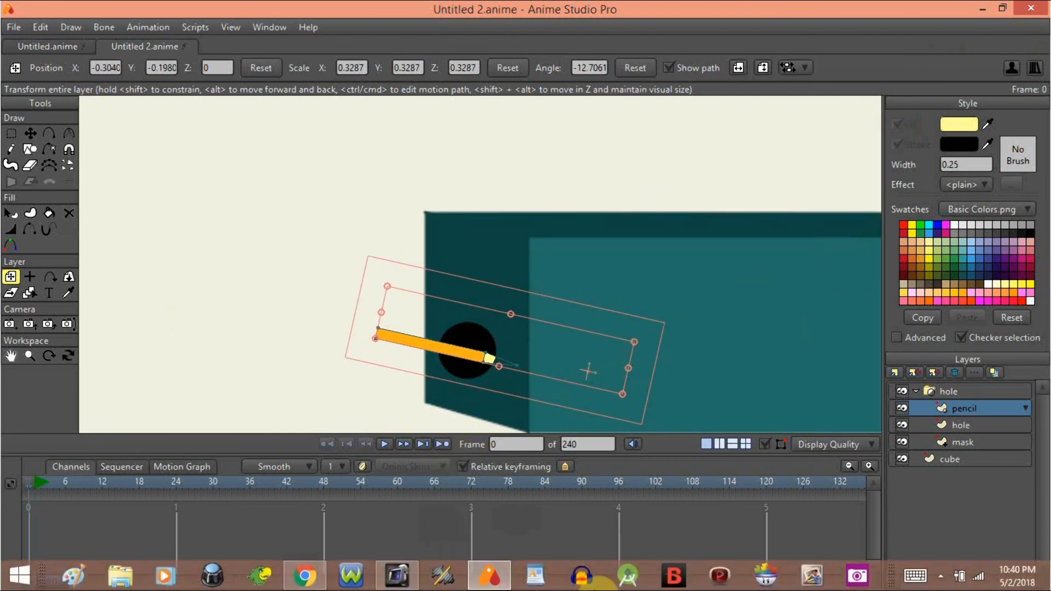
click(940, 578)
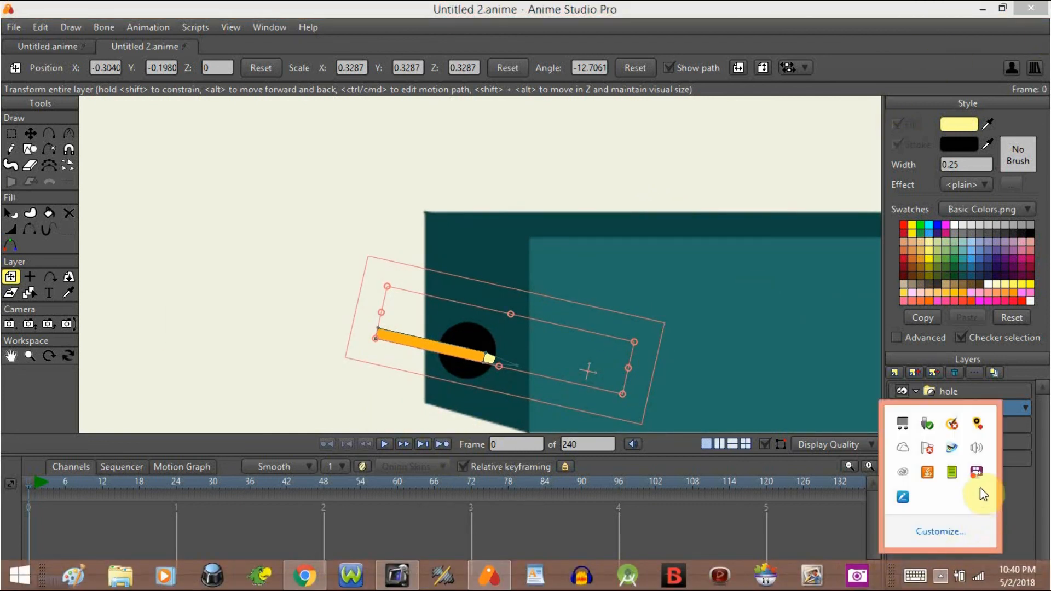
right_click(979, 471)
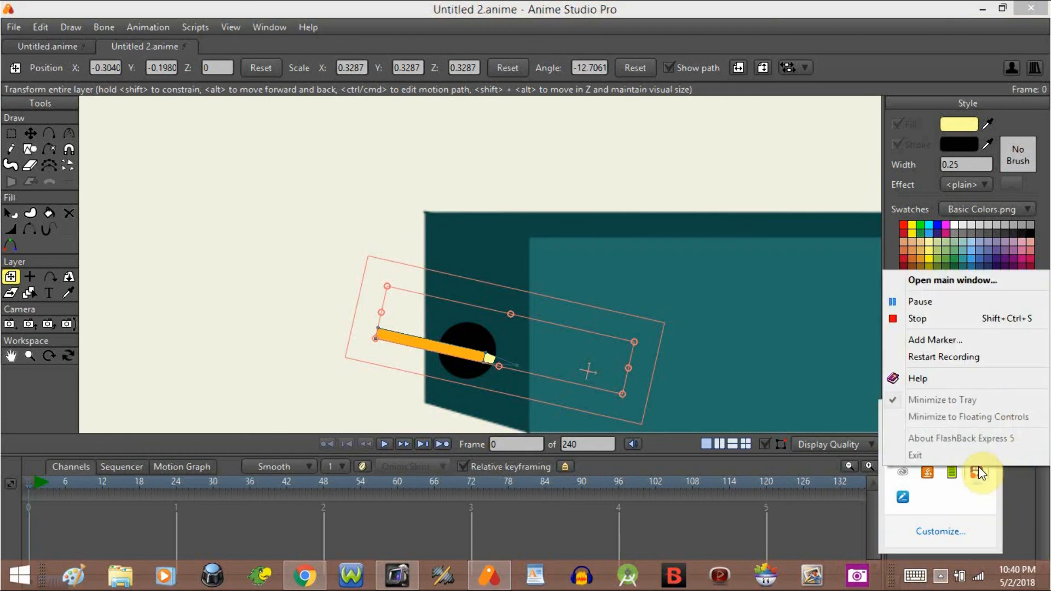